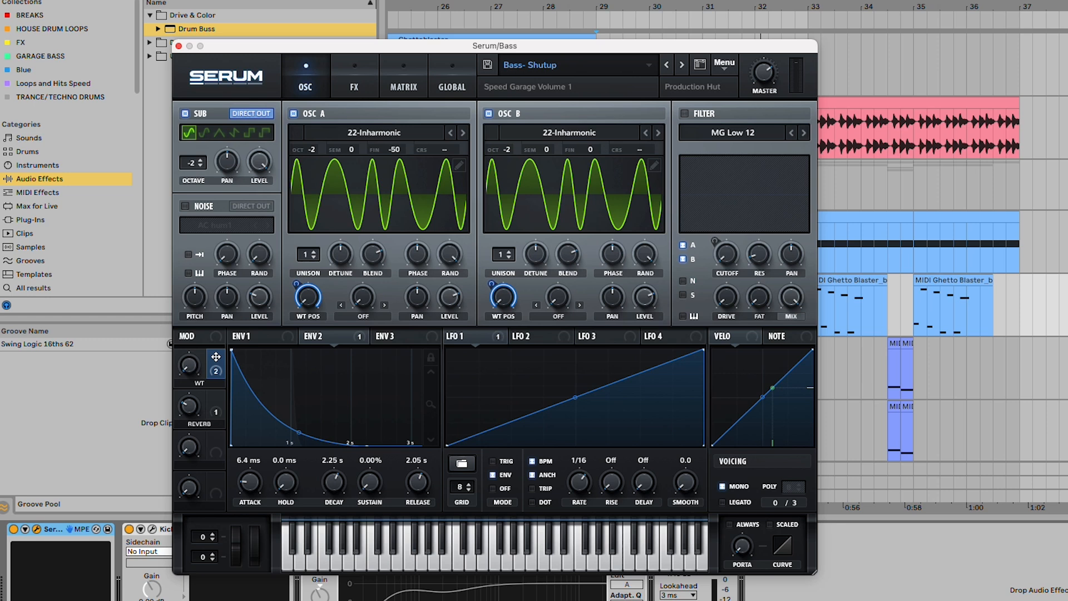
Load the 22-Inharmonic wavetable from the M2-Basic set of MassiveWaveTablesForSerum-1 into oscillator A
{"action": "left_click", "coordinate": [377, 136]}
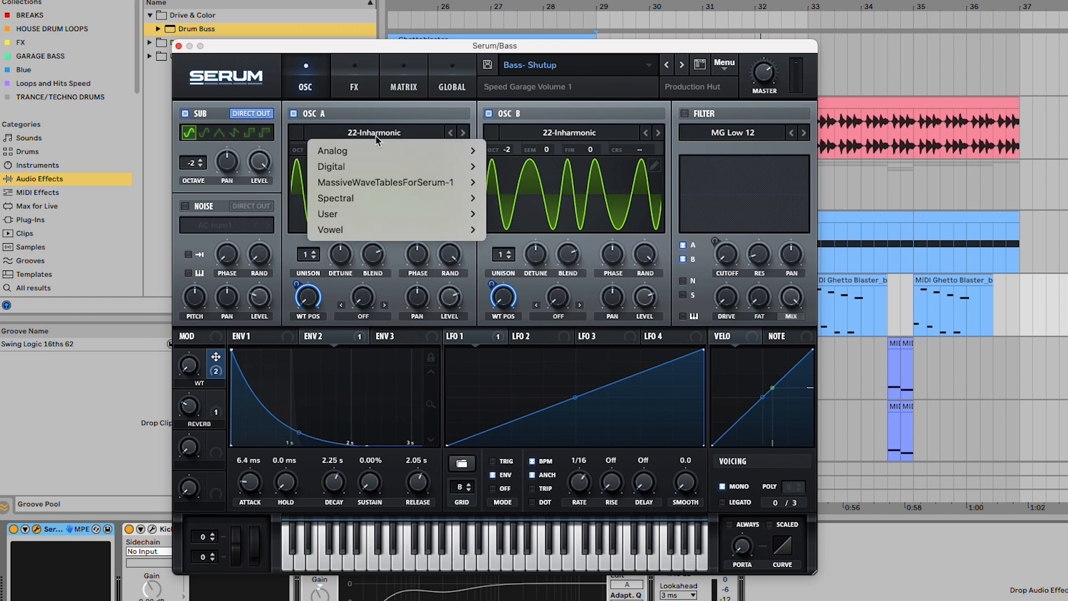
{"action": "mouse_move", "coordinate": [345, 151]}
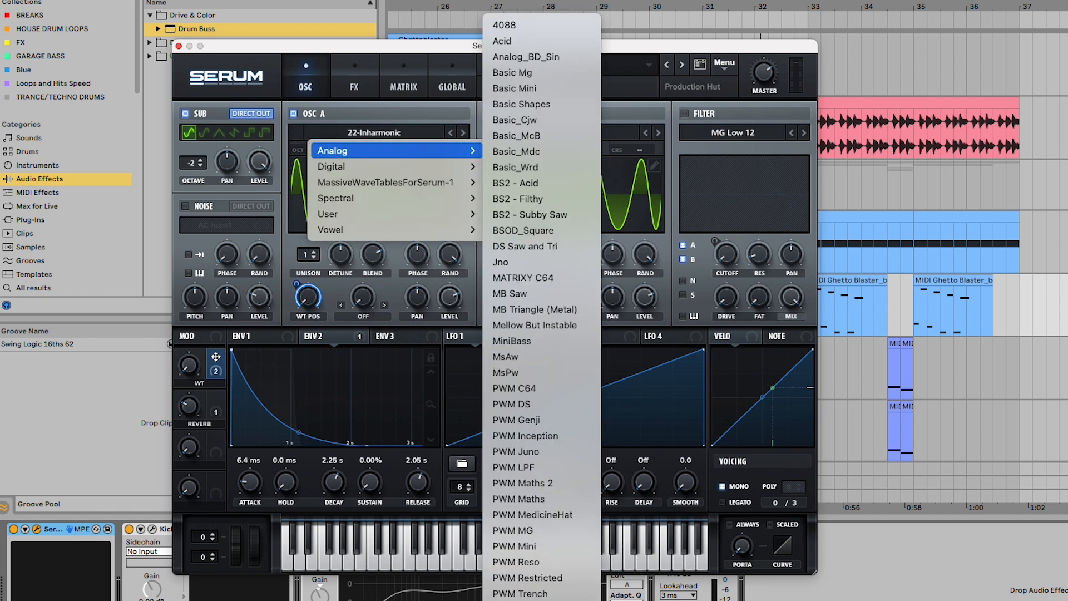
{"action": "mouse_move", "coordinate": [386, 182]}
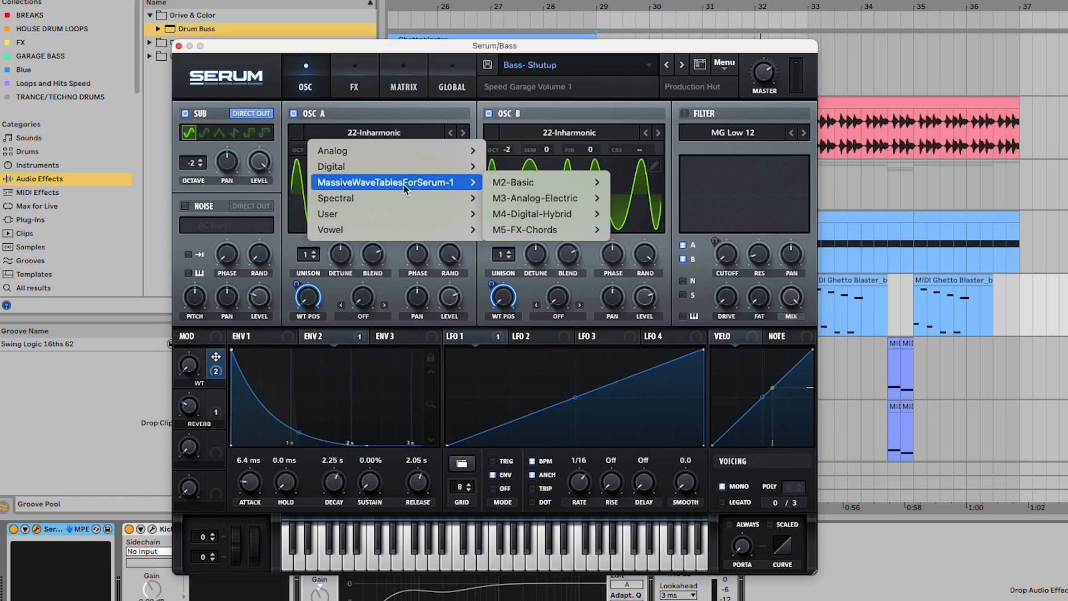
{"action": "mouse_move", "coordinate": [513, 182]}
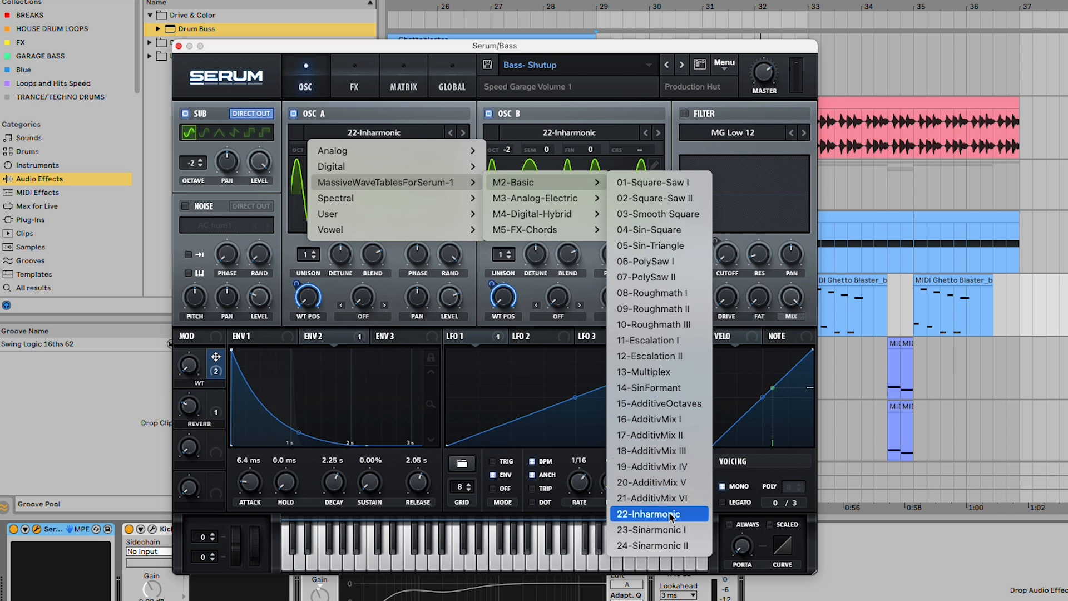
{"action": "left_click", "coordinate": [648, 514]}
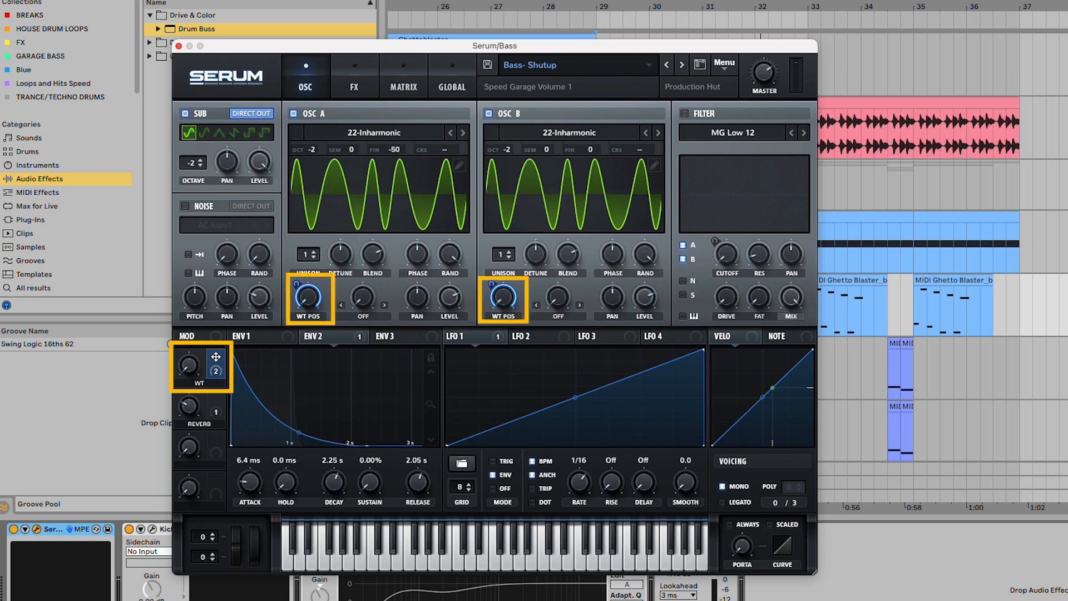
Play the arrangement and nudge the WT macro that controls both oscillators' wavetable positions
{"action": "key", "text": "super+Tab"}
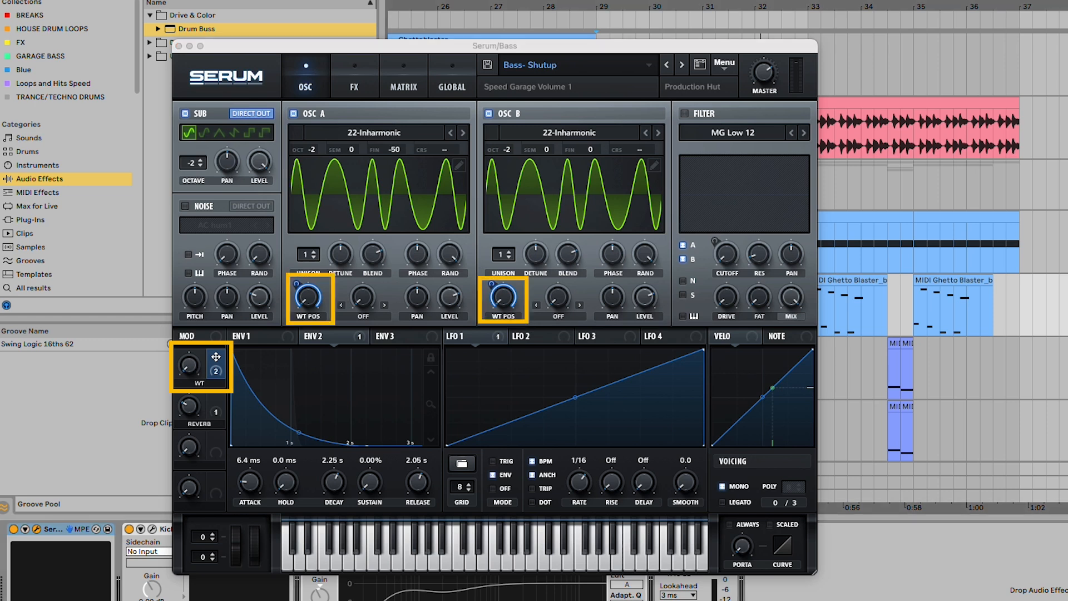
{"action": "key", "text": "space"}
{"action": "mouse_move", "coordinate": [189, 365]}
{"action": "left_mouse_down"}
{"action": "mouse_move", "coordinate": [189, 309]}
{"action": "mouse_move", "coordinate": [190, 367]}
{"action": "left_mouse_up"}
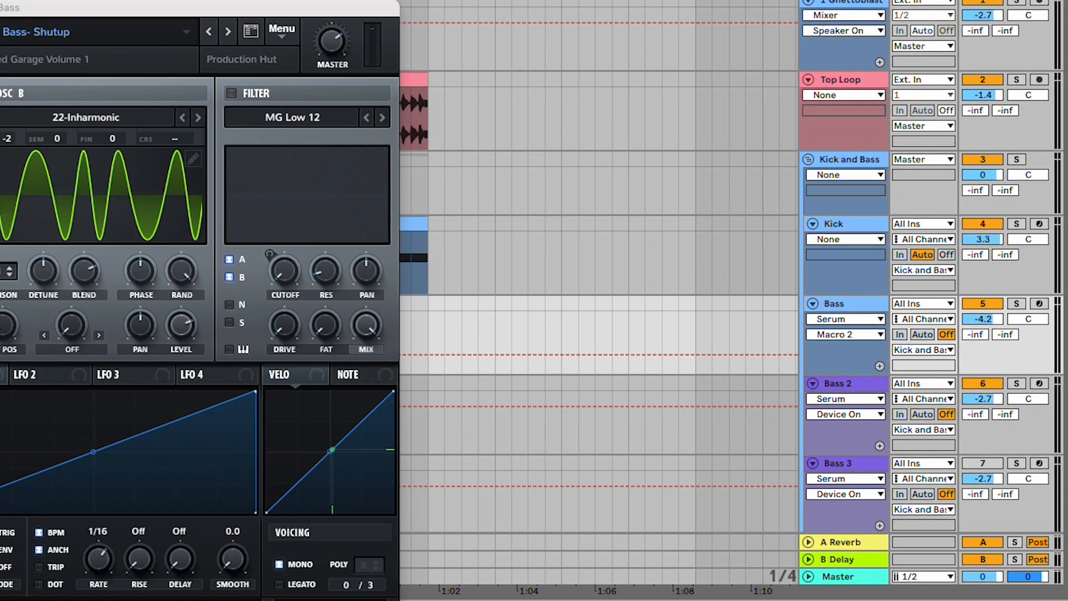
Limit the Bass track's automation choices to automated parameters only
{"action": "left_click", "coordinate": [846, 319]}
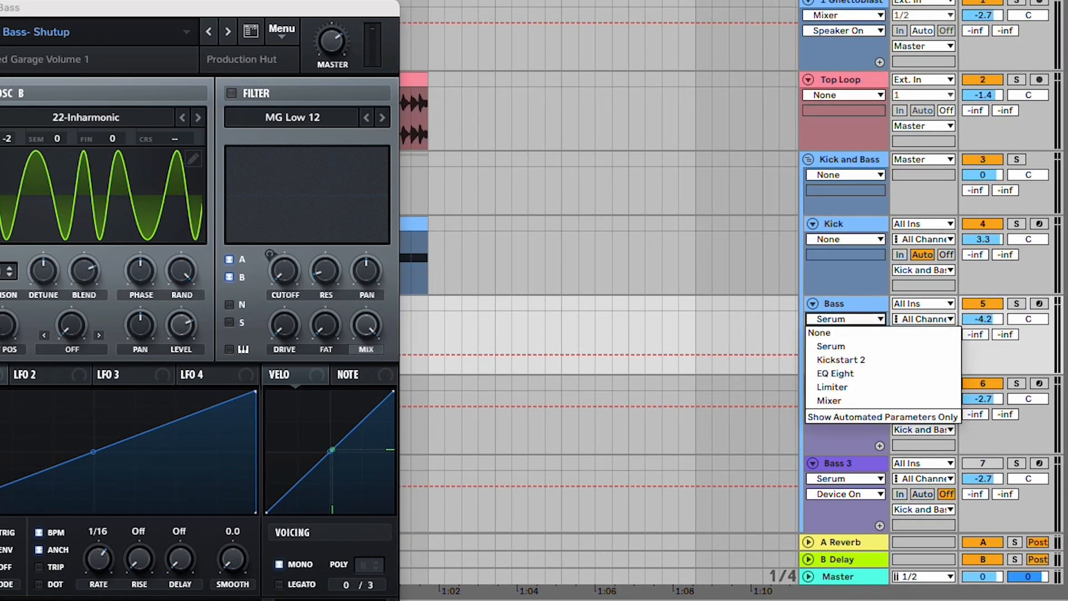
{"action": "left_click", "coordinate": [883, 416]}
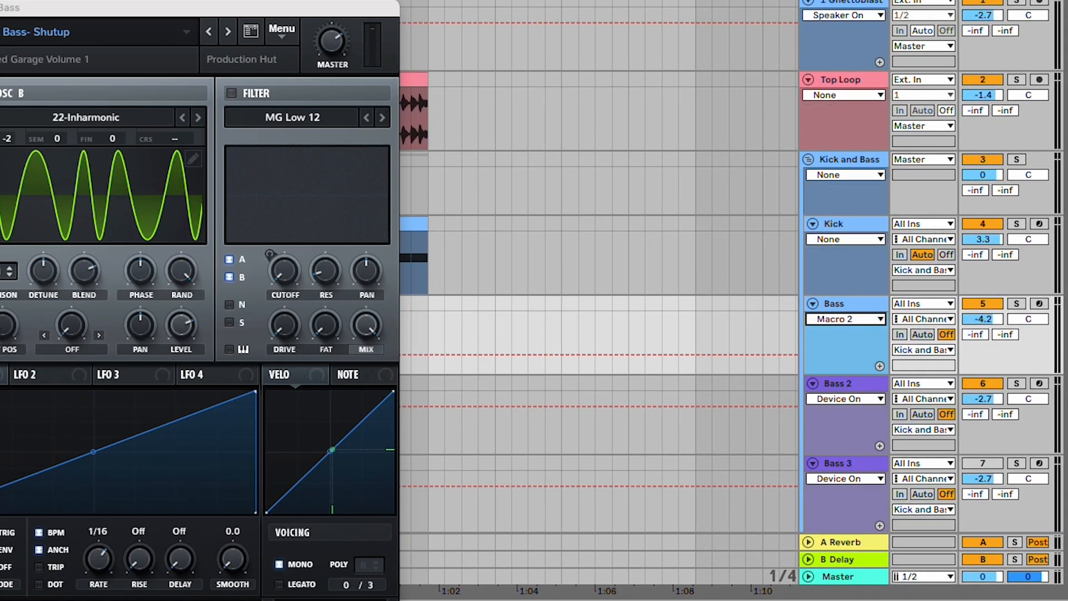
{"action": "left_click", "coordinate": [853, 363]}
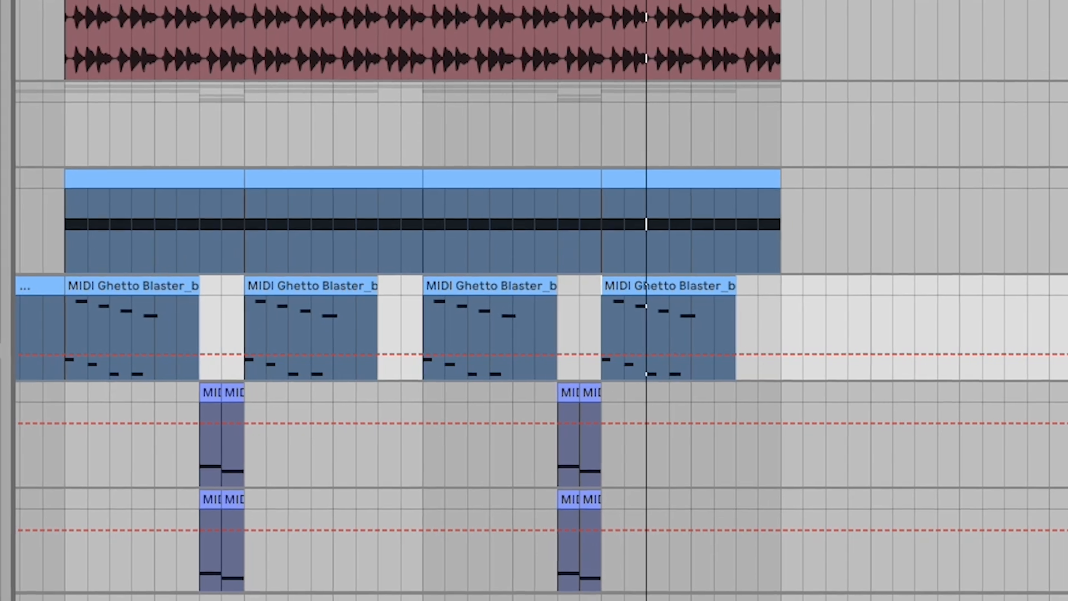
Draw a rising and falling Serum macro automation over the Bass clip at bar 31, peaking at about 50%, and play it back
{"action": "left_click", "coordinate": [207, 354]}
{"action": "left_click", "coordinate": [359, 353]}
{"action": "left_click_drag", "start_coordinate": [409, 354], "coordinate": [459, 322]}
{"action": "left_click_drag", "start_coordinate": [410, 354], "coordinate": [410, 336]}
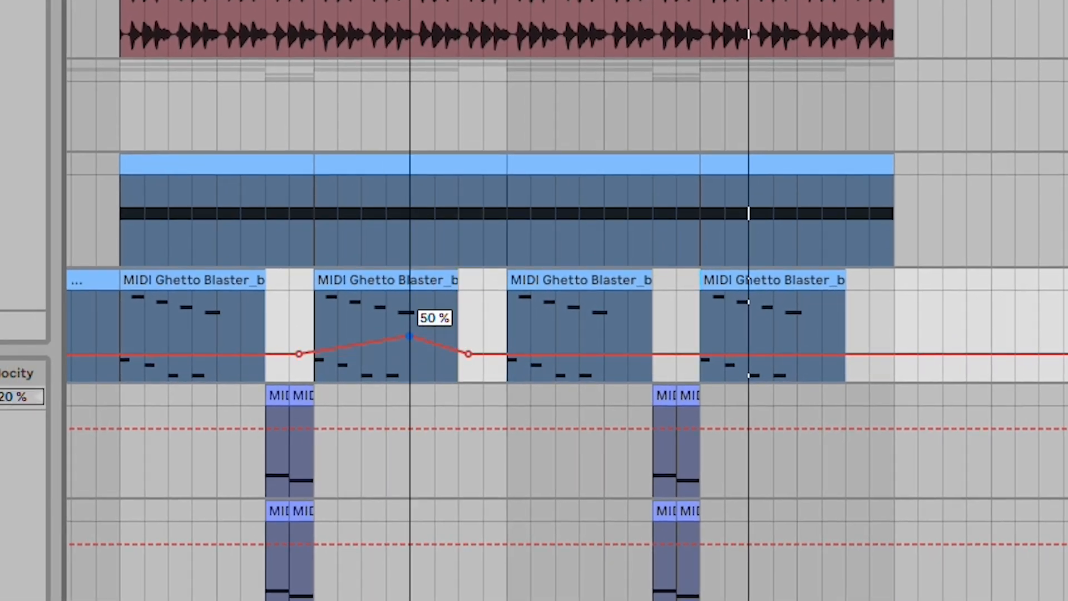
{"action": "left_click_drag", "start_coordinate": [346, 347], "coordinate": [346, 363]}
{"action": "key", "text": "space"}
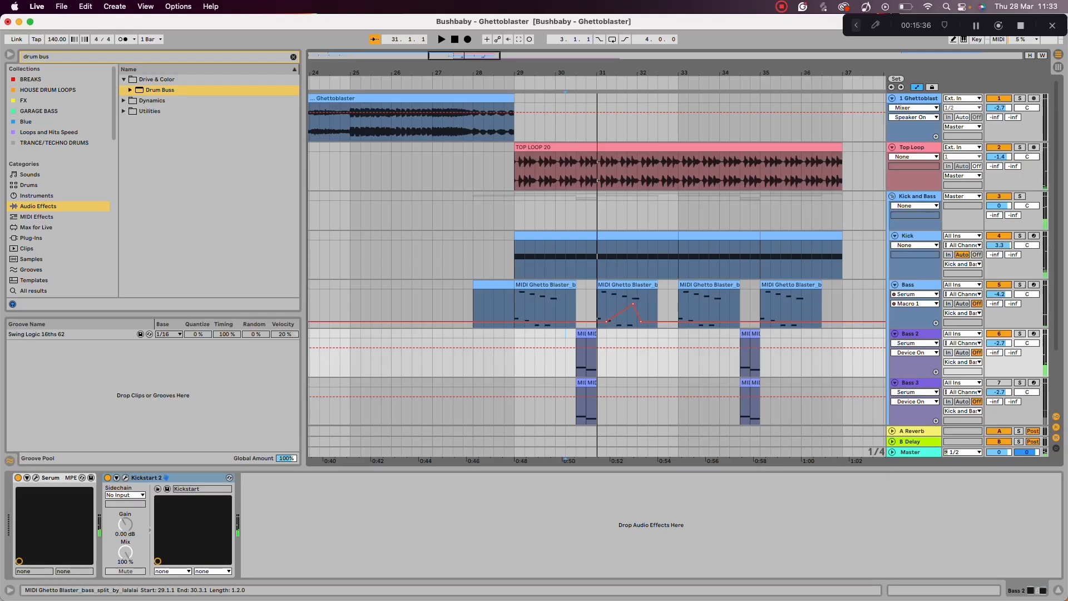
Open the Bass track's MIDI clip at bar 29 and examine its notes across the pitch range
{"action": "double_click", "coordinate": [545, 309]}
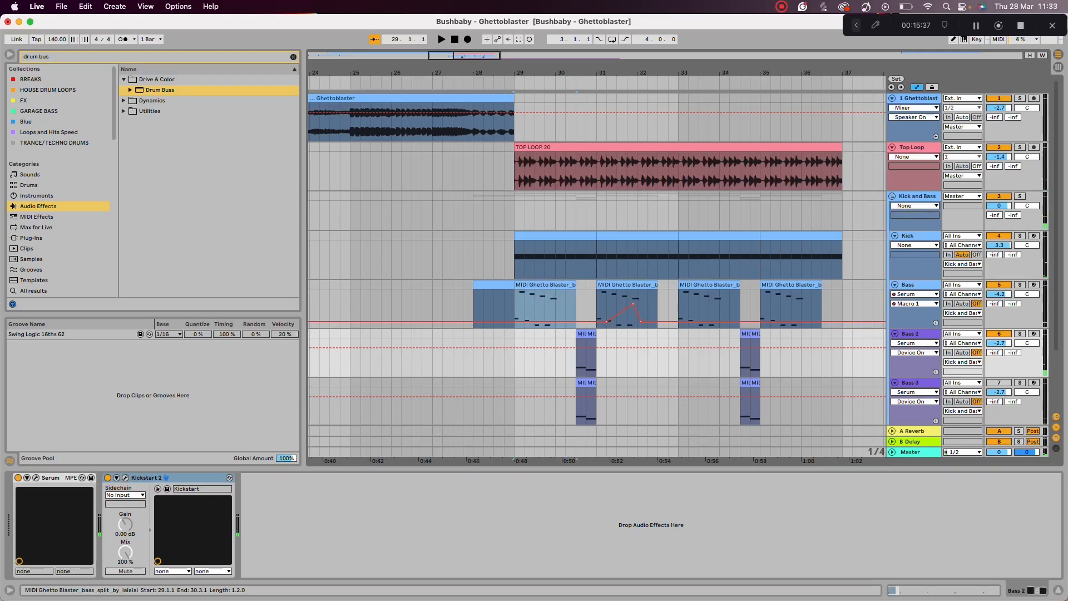
{"action": "left_click", "coordinate": [380, 362]}
{"action": "scroll", "coordinate": [380, 440], "scroll_direction": "up", "scroll_amount": 8}
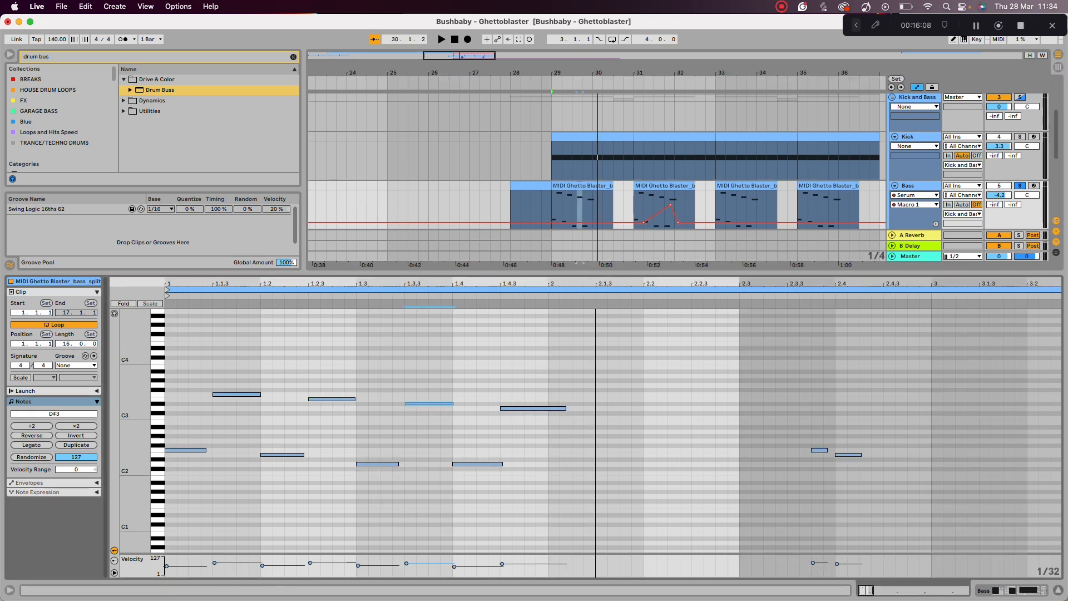
{"action": "left_click_drag", "start_coordinate": [134, 412], "coordinate": [159, 391]}
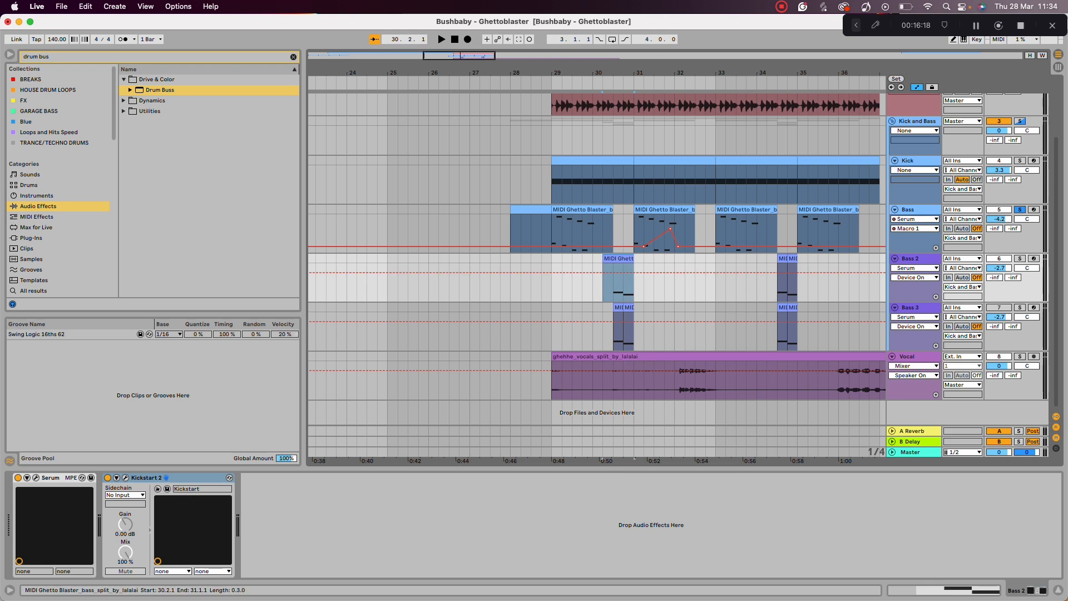
Open the Bass 2 clip before bar 31 and examine its notes while playing back the bass parts
{"action": "double_click", "coordinate": [619, 258]}
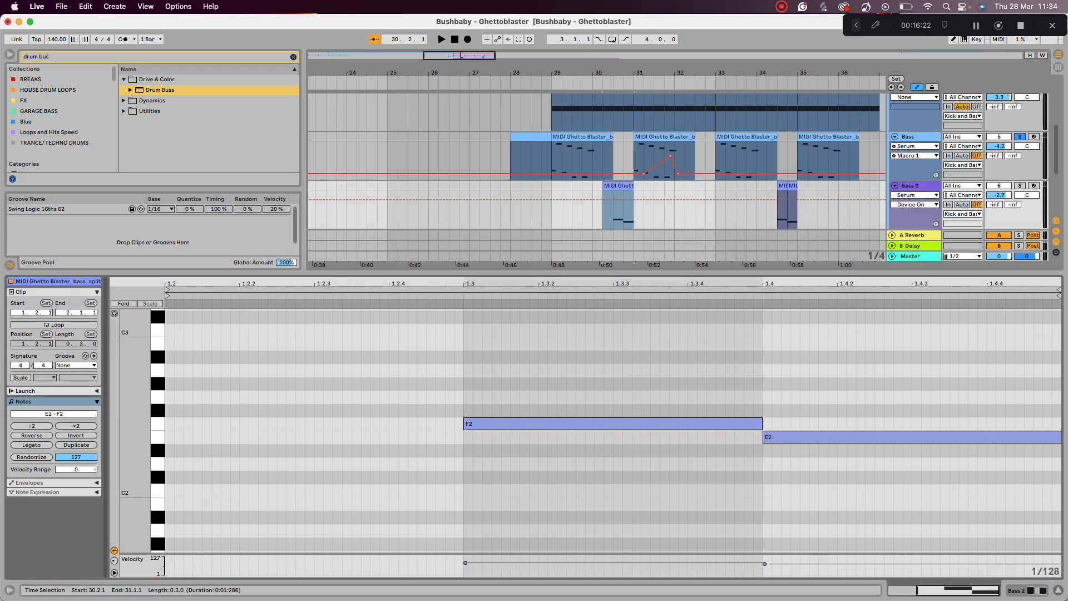
{"action": "left_click", "coordinate": [552, 159]}
{"action": "key", "text": "space"}
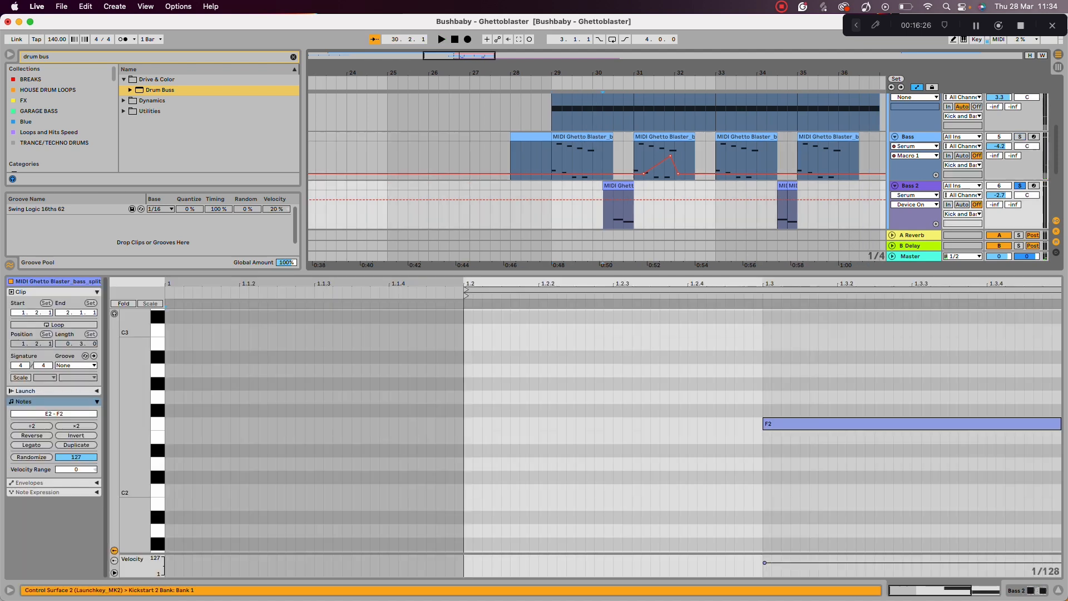
{"action": "left_click", "coordinate": [605, 223]}
{"action": "key", "text": "space"}
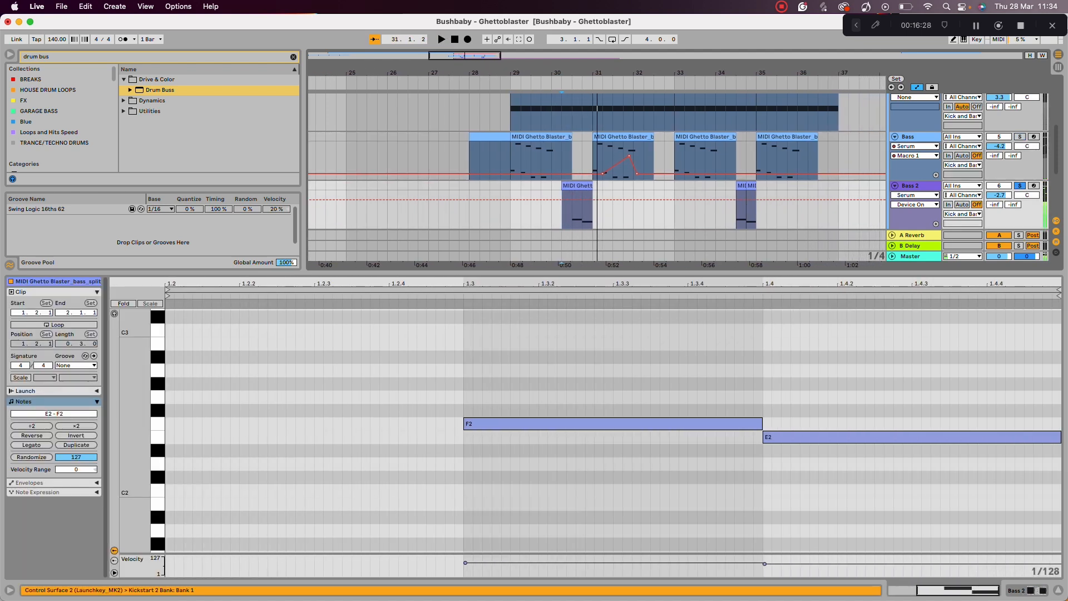
Open the Serum instrument on the Bass 2 track and move its window higher so it is fully in view
{"action": "double_click", "coordinate": [913, 186]}
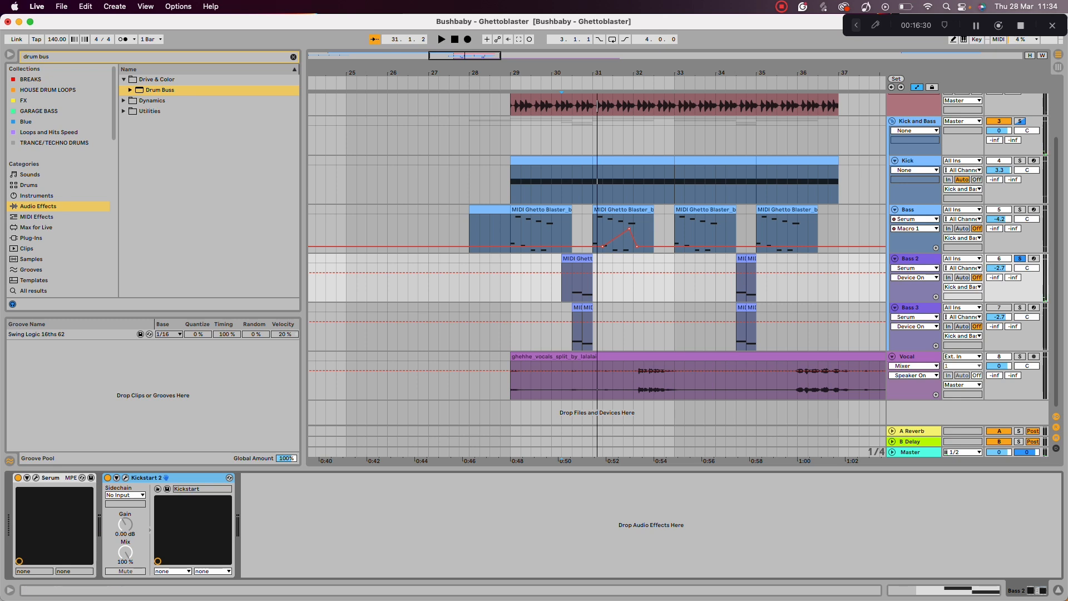
{"action": "left_click", "coordinate": [35, 478]}
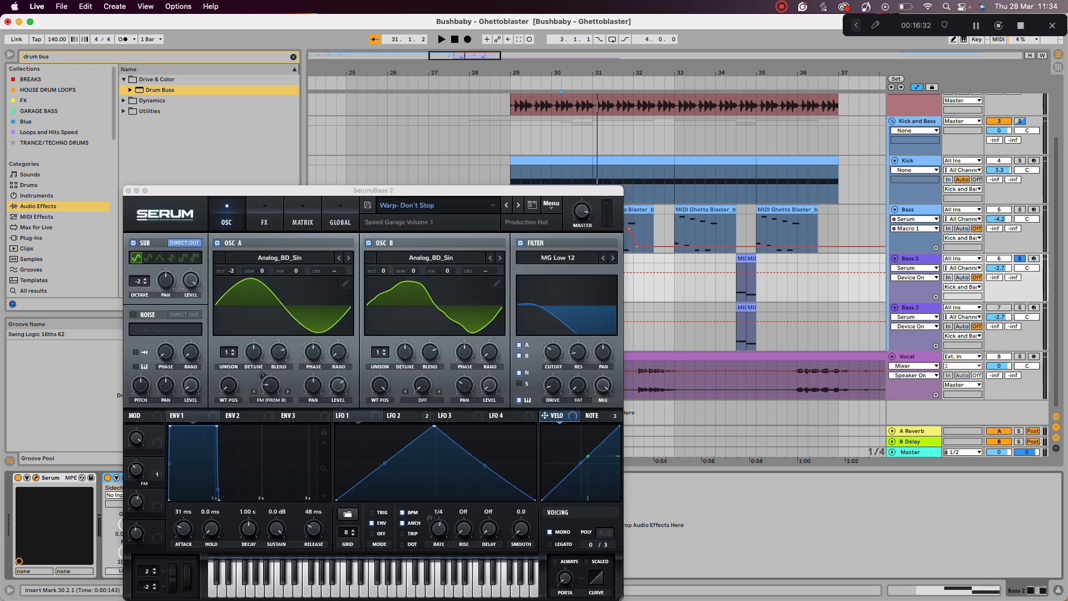
{"action": "left_click_drag", "start_coordinate": [373, 190], "coordinate": [370, 70]}
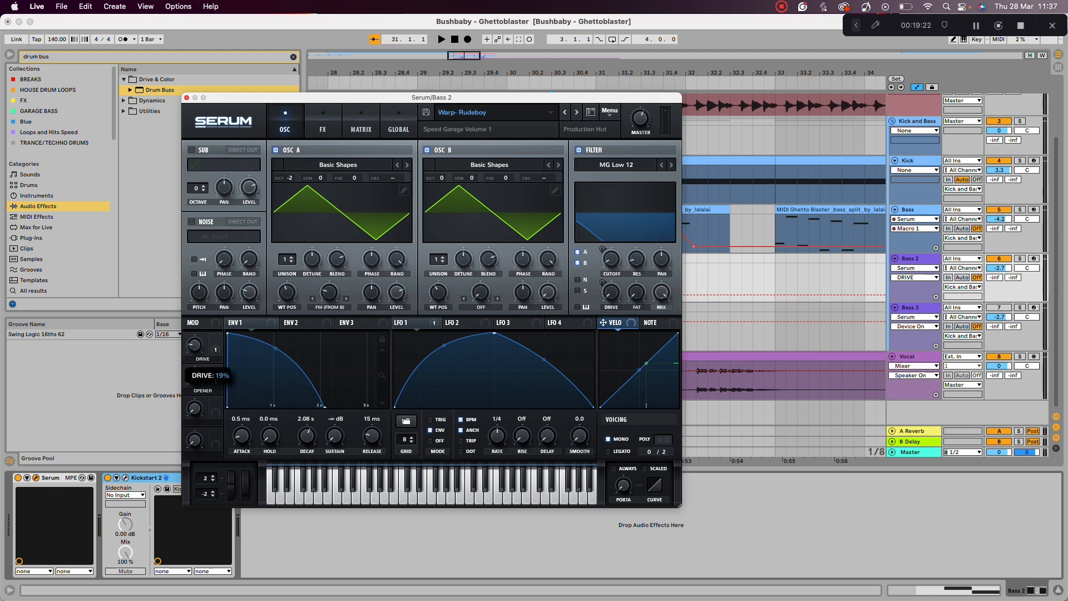
Adjust the DRIVE macro during playback and audition the Warp presets on Bass 2 from Rudeboy through Shakhov to XL Bully
{"action": "key", "text": "space"}
{"action": "left_click_drag", "start_coordinate": [195, 345], "coordinate": [195, 343]}
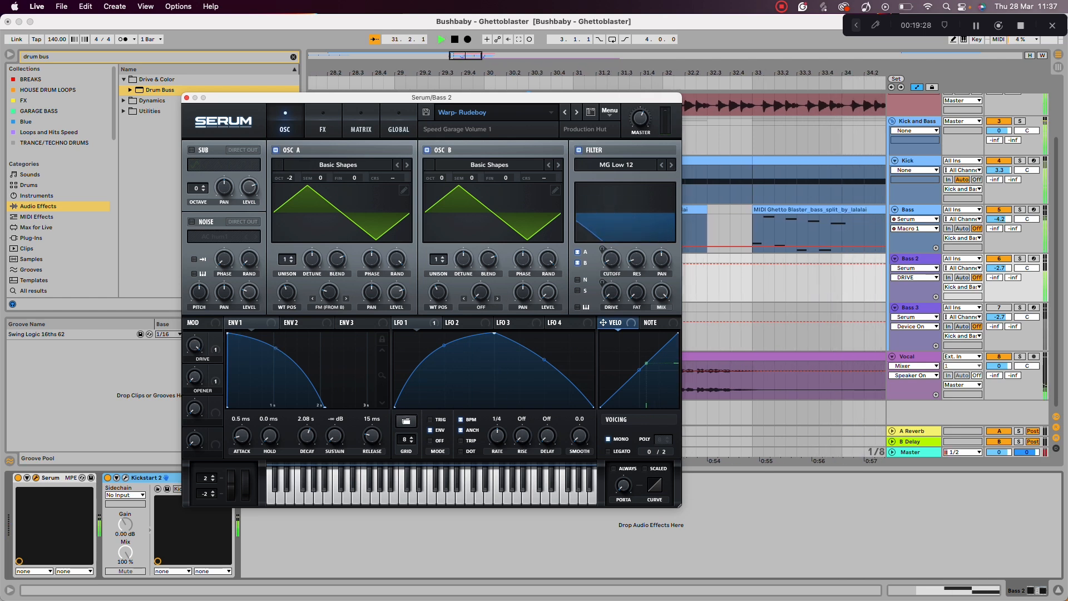
{"action": "left_click", "coordinate": [577, 112]}
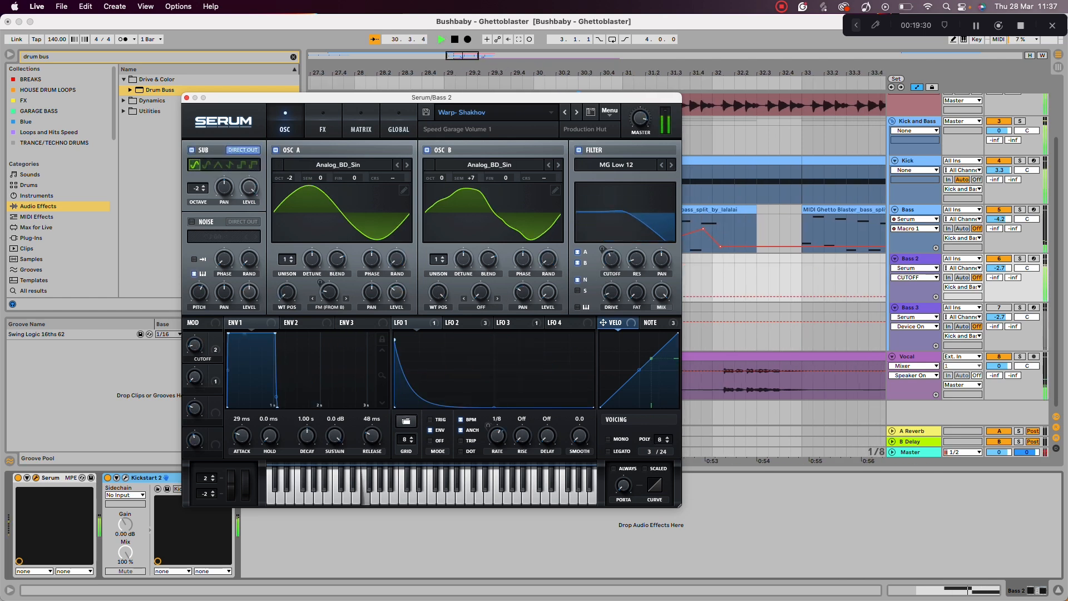
{"action": "left_click", "coordinate": [576, 111]}
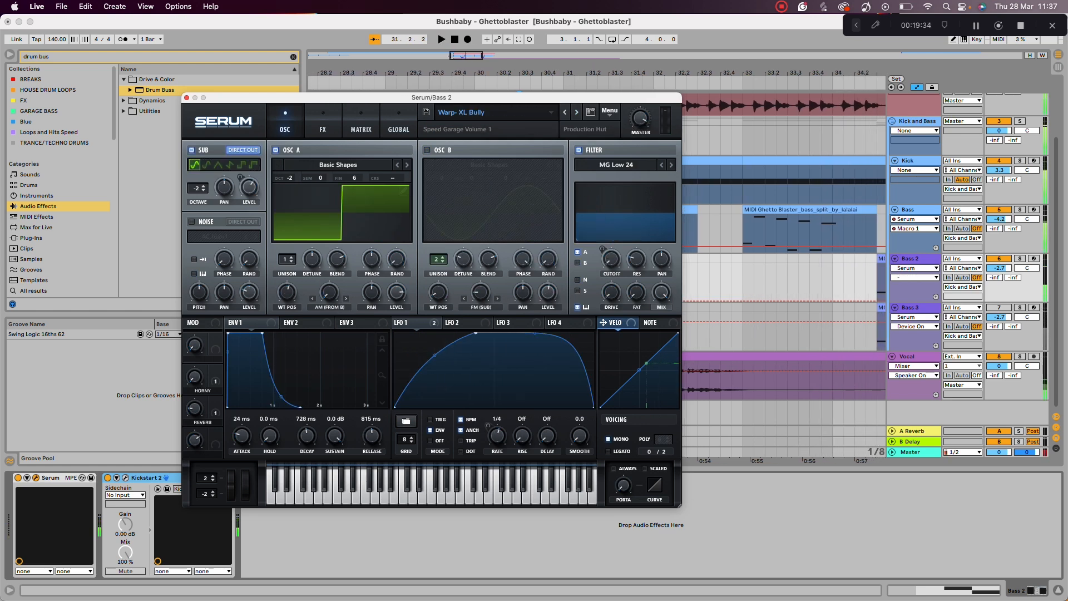
Load the user preset Reese- CP Company 2 from Production Hut- Speed Garage Vol 1 on Bass 2 and play it back
{"action": "left_click", "coordinate": [496, 112]}
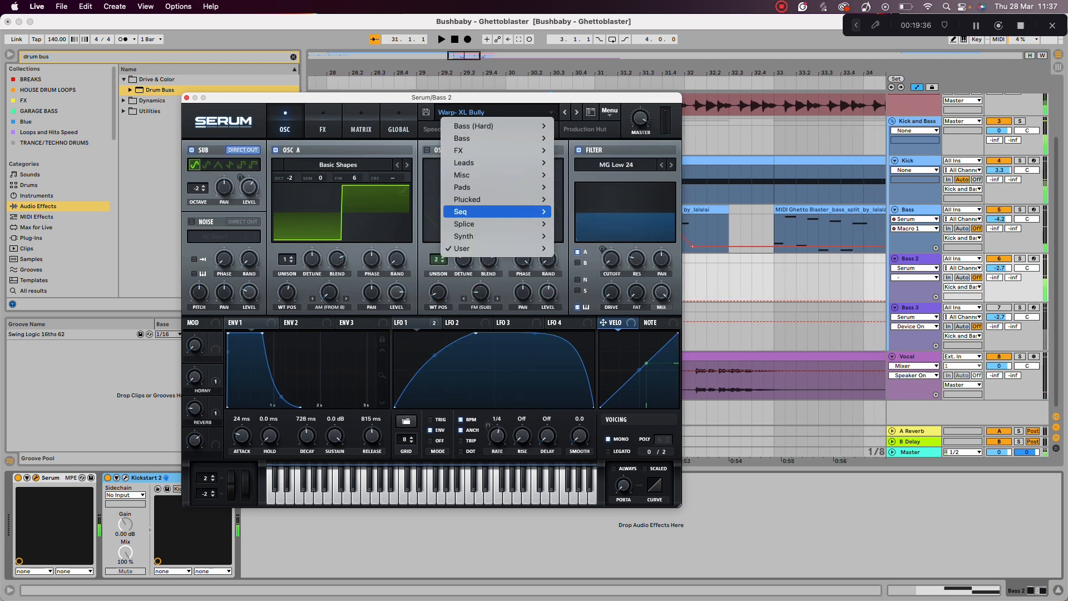
{"action": "mouse_move", "coordinate": [462, 248]}
{"action": "mouse_move", "coordinate": [623, 342]}
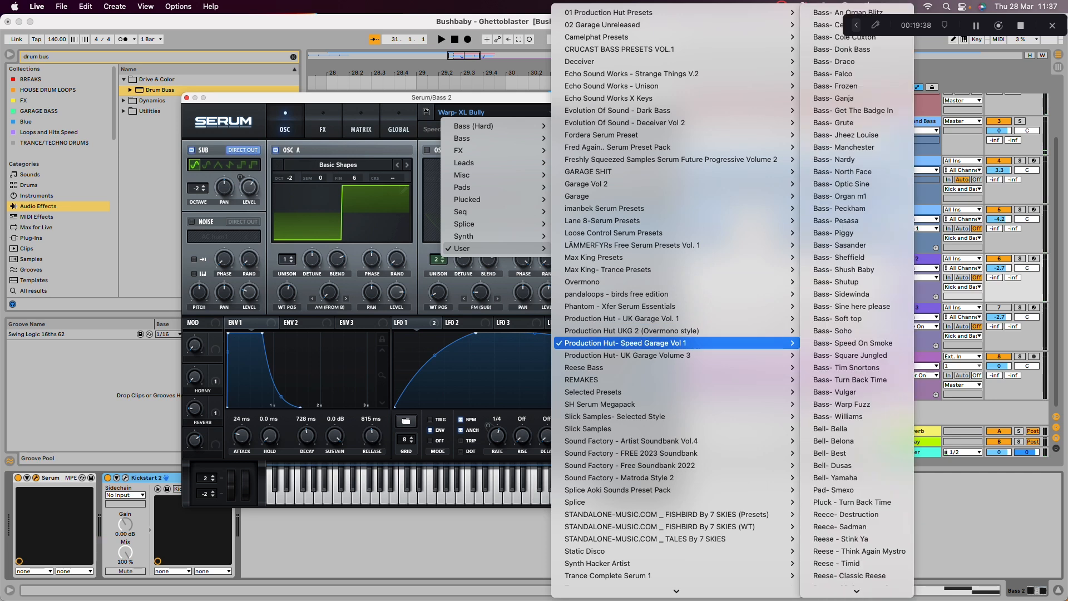
{"action": "scroll", "coordinate": [857, 439], "scroll_direction": "down", "scroll_amount": 2}
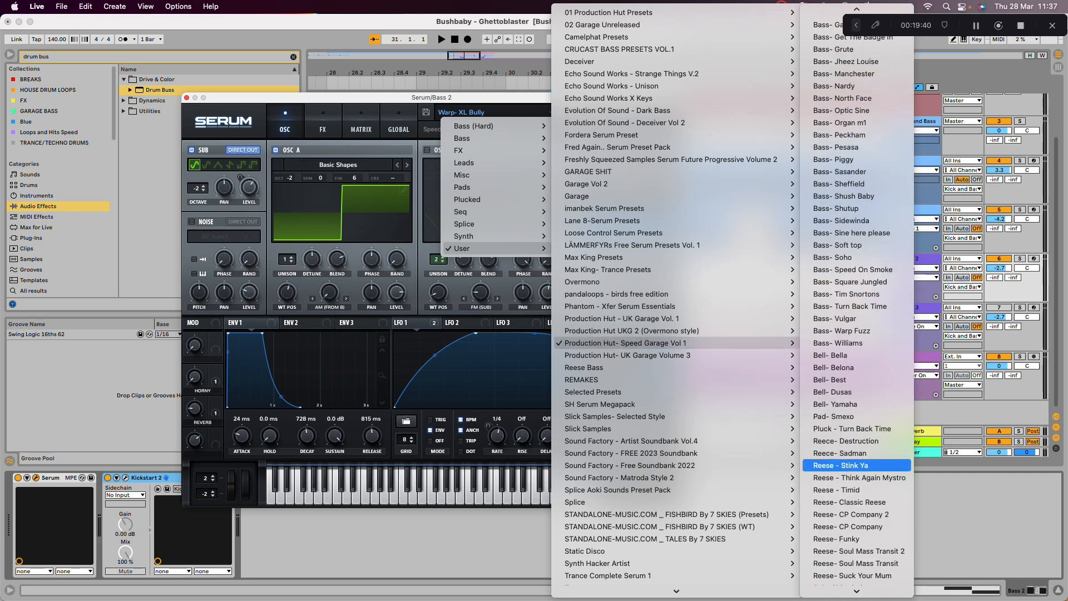
{"action": "left_click", "coordinate": [852, 514]}
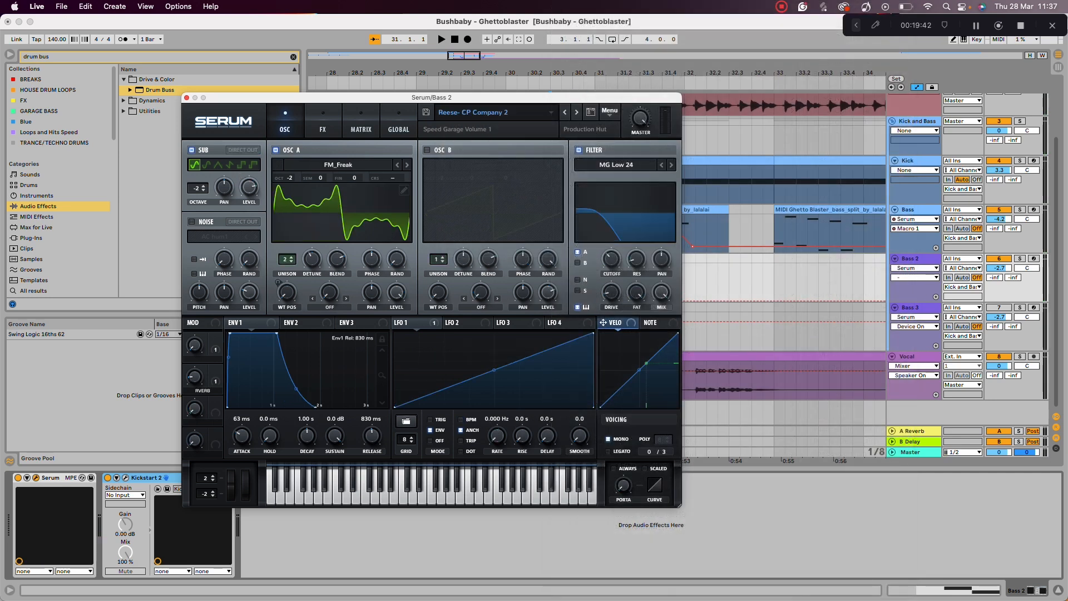
{"action": "key", "text": "space"}
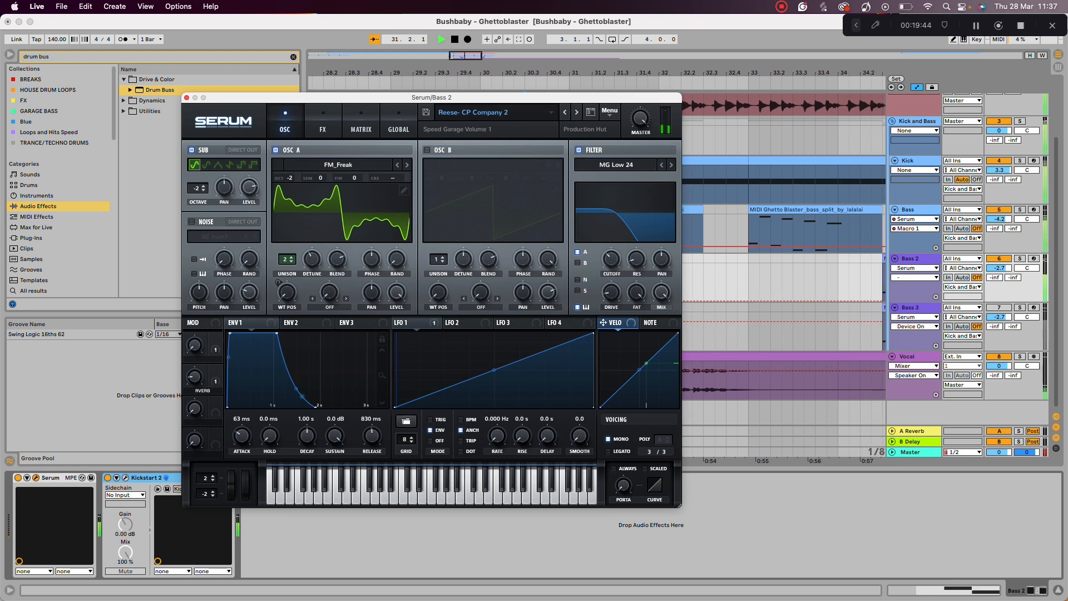
Audition the following Reese presets from CP Company to Soul Mass Transit 2 on Bass 2, ending with playback stopped
{"action": "left_click", "coordinate": [577, 112]}
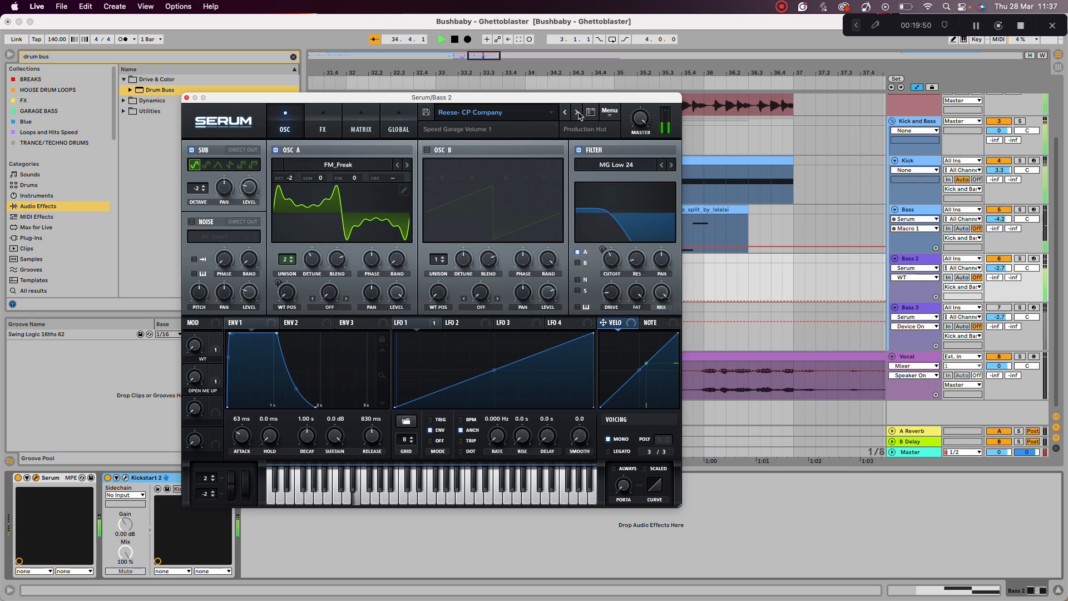
{"action": "left_click", "coordinate": [578, 114]}
{"action": "left_click", "coordinate": [579, 114]}
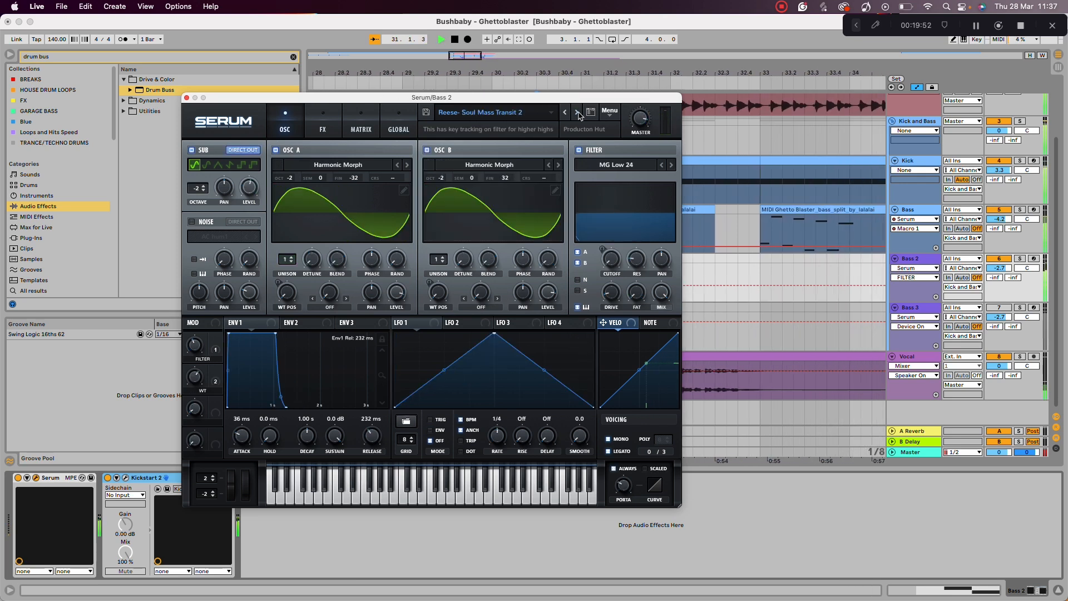
{"action": "key", "text": "space"}
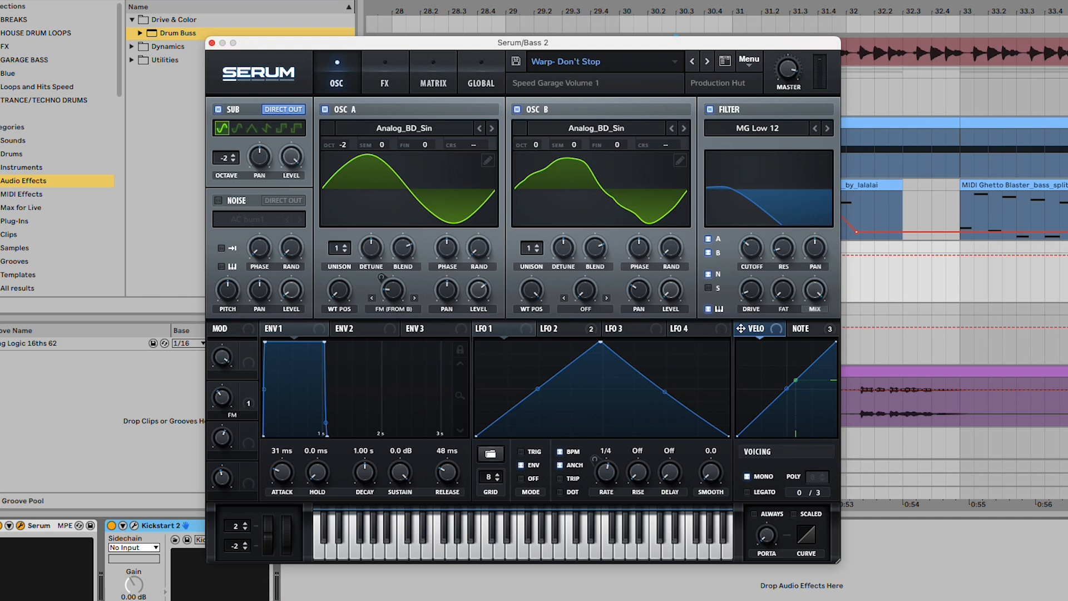
Check the wavetable choices of oscillators A and B in the Warp- Don't Stop preset and display the LFO 2 settings
{"action": "left_click", "coordinate": [404, 128]}
{"action": "key", "text": "Escape"}
{"action": "left_click", "coordinate": [405, 128]}
{"action": "key", "text": "Escape"}
{"action": "left_click", "coordinate": [597, 128]}
{"action": "key", "text": "Escape"}
{"action": "left_click", "coordinate": [596, 128]}
{"action": "mouse_move", "coordinate": [562, 146]}
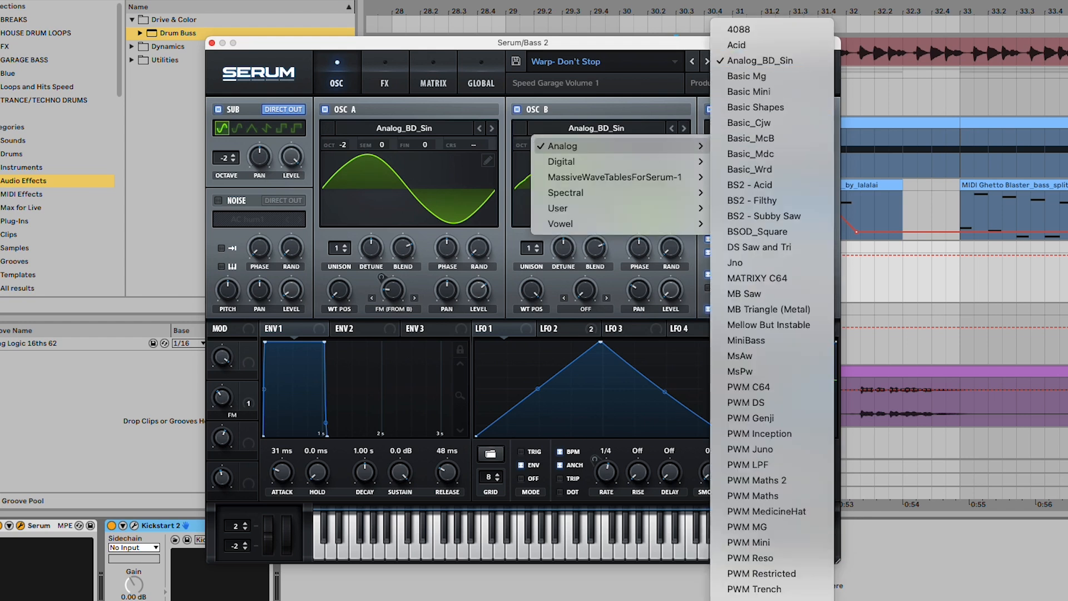
{"action": "key", "text": "Escape"}
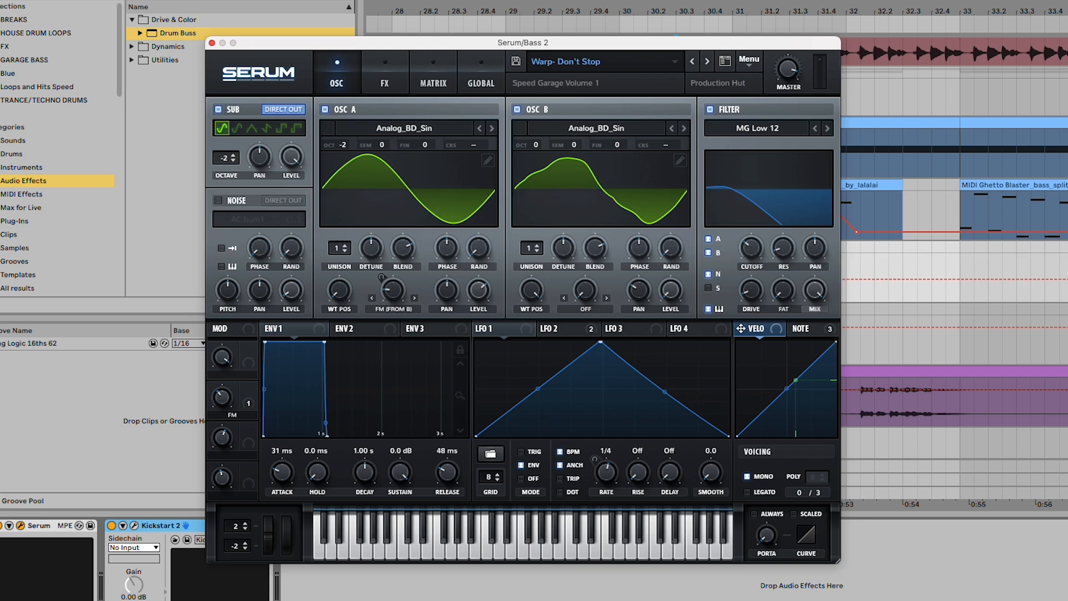
{"action": "left_click", "coordinate": [551, 328]}
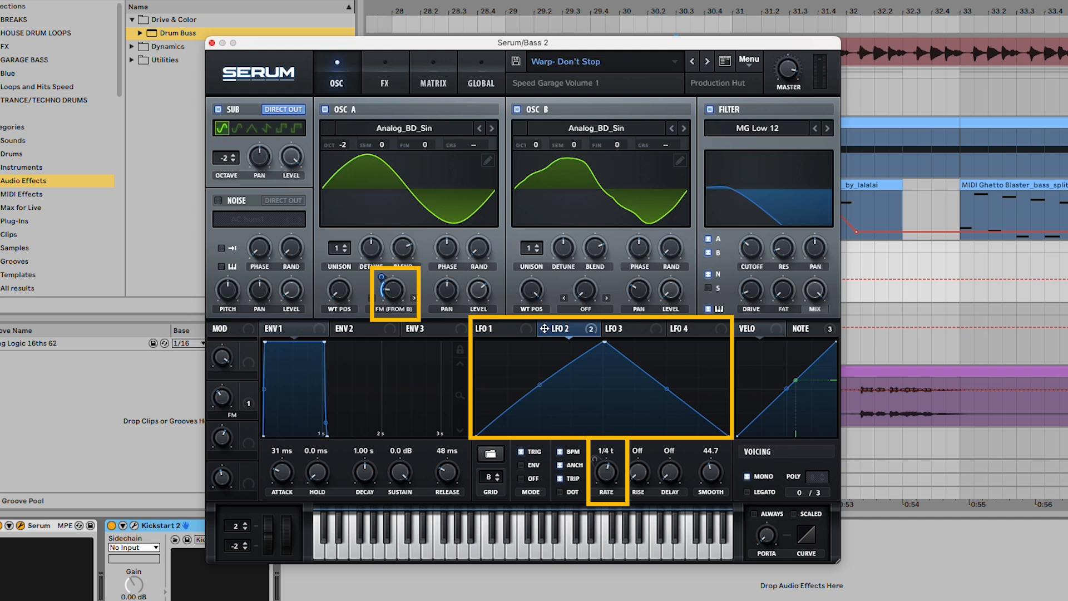
Compare oscillator A with its warp mode set to Off and with FM (From B) restored
{"action": "mouse_move", "coordinate": [540, 384]}
{"action": "left_mouse_down"}
{"action": "mouse_move", "coordinate": [540, 342]}
{"action": "mouse_move", "coordinate": [540, 436]}
{"action": "mouse_move", "coordinate": [540, 385]}
{"action": "left_mouse_up"}
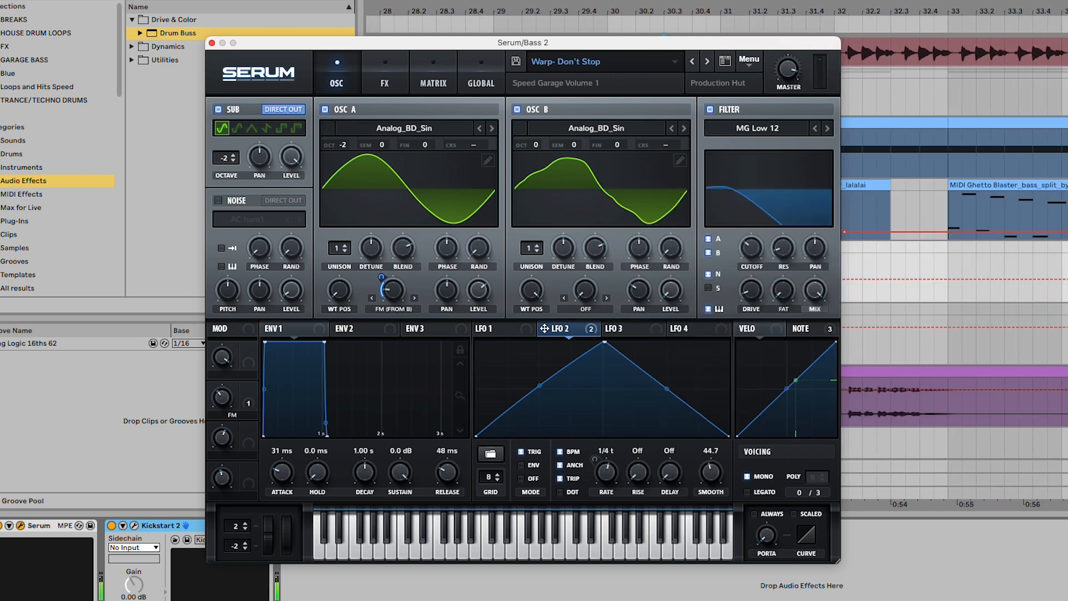
{"action": "left_click", "coordinate": [394, 309]}
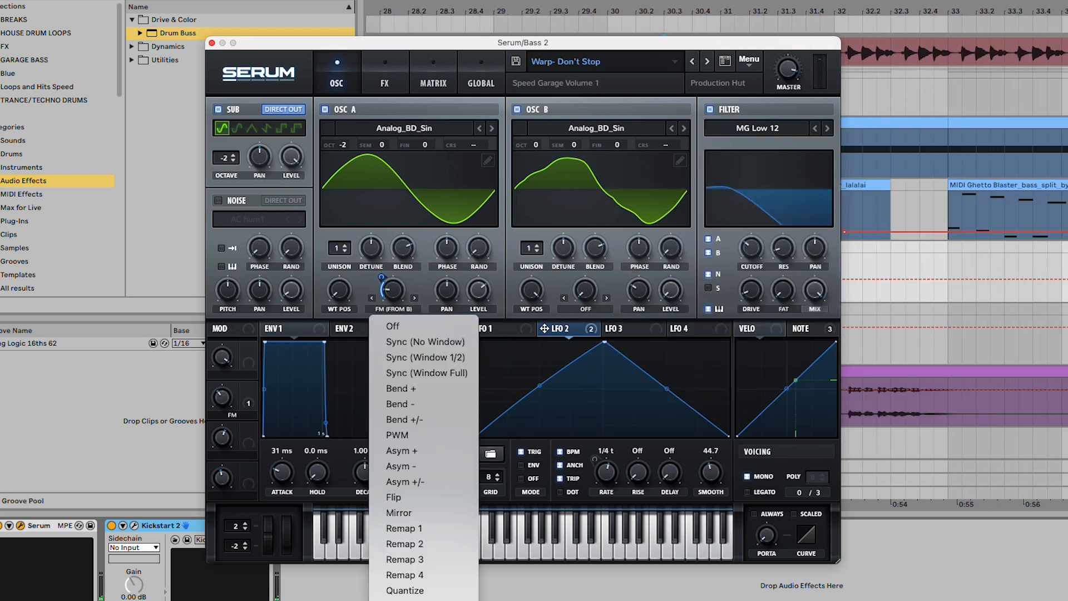
{"action": "left_click", "coordinate": [412, 325]}
{"action": "left_click", "coordinate": [394, 309]}
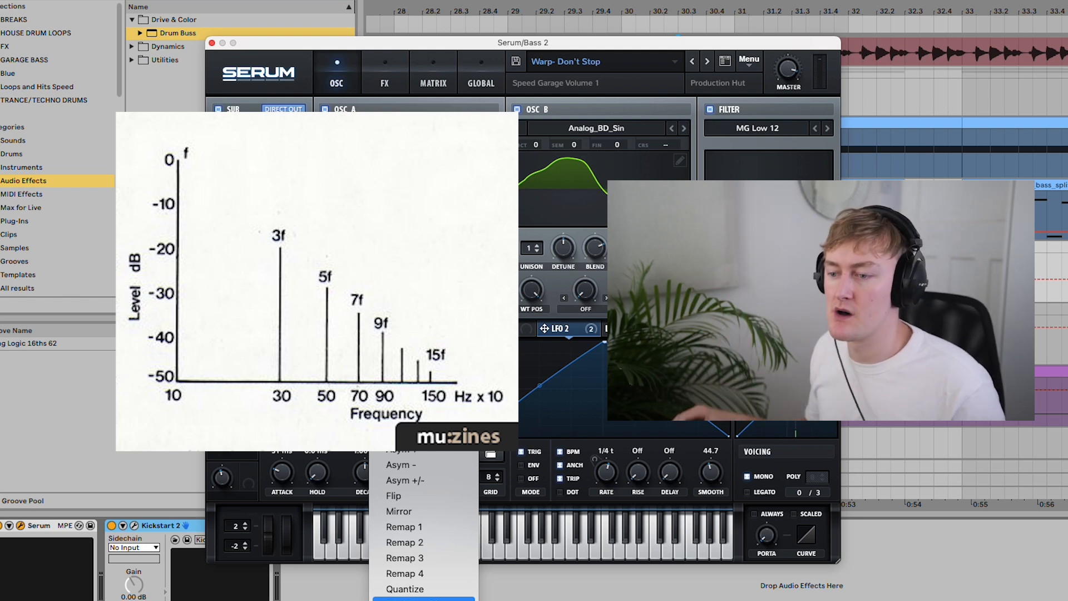
{"action": "left_click", "coordinate": [424, 600]}
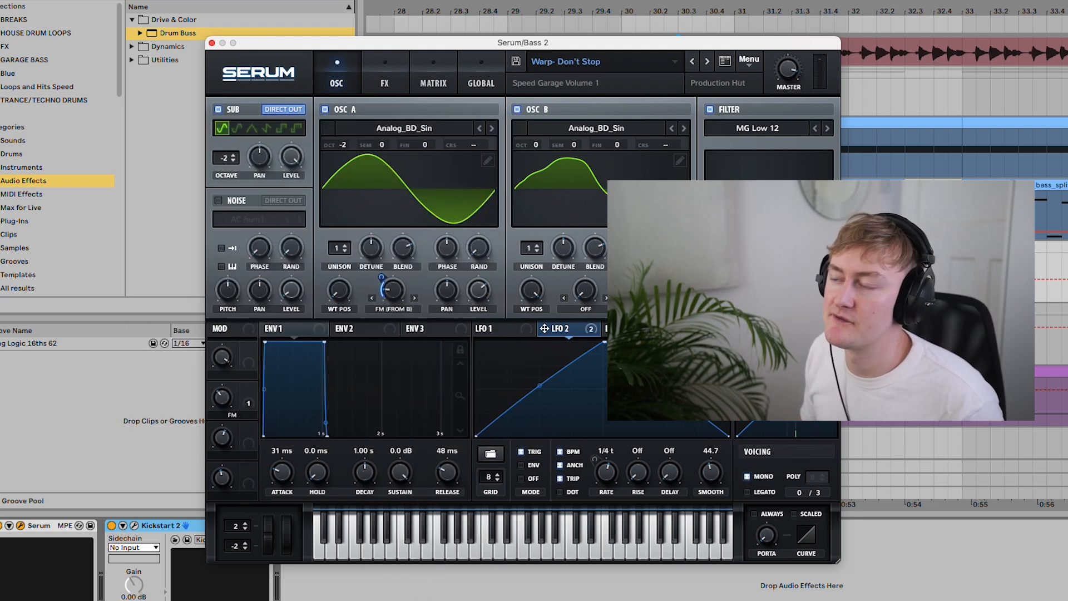
Play the bassline and compare the Warp- Don't Stop preset with its MG Low 12 filter bypassed and active
{"action": "key", "text": "space"}
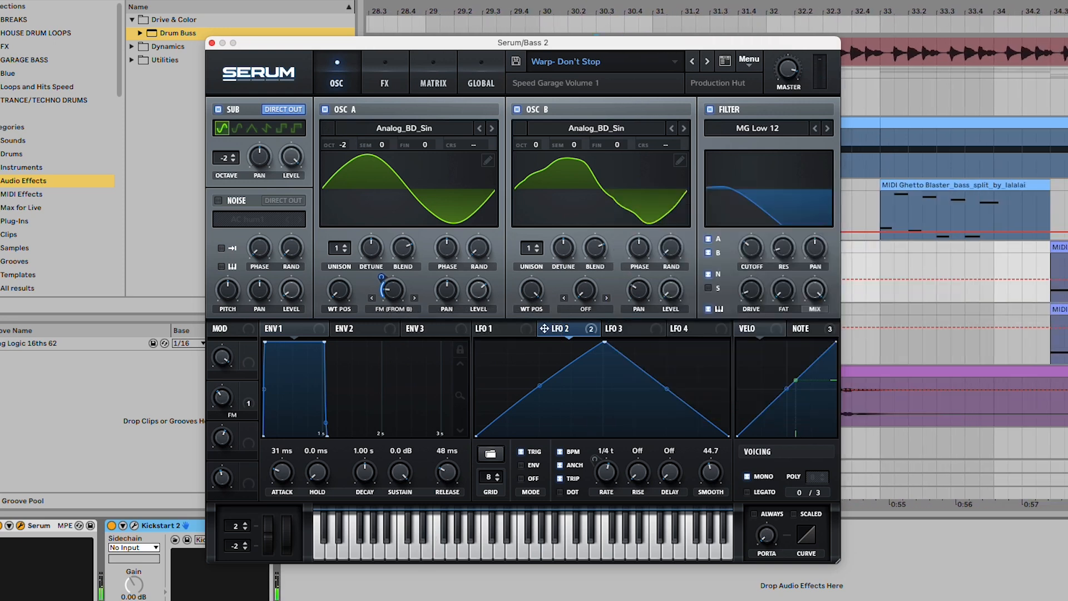
{"action": "left_click", "coordinate": [711, 110]}
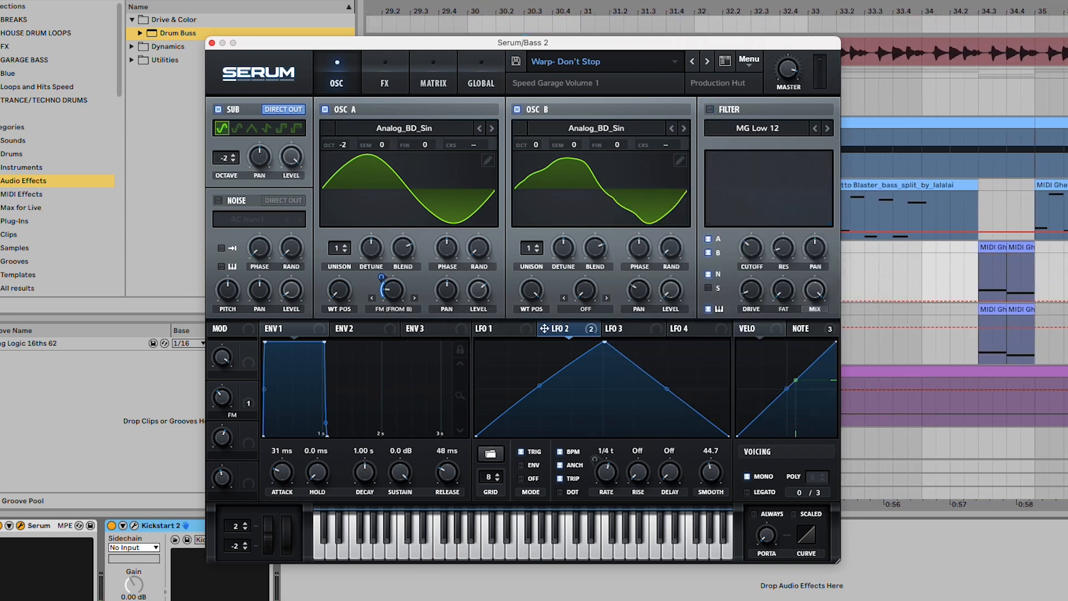
{"action": "left_click", "coordinate": [713, 111]}
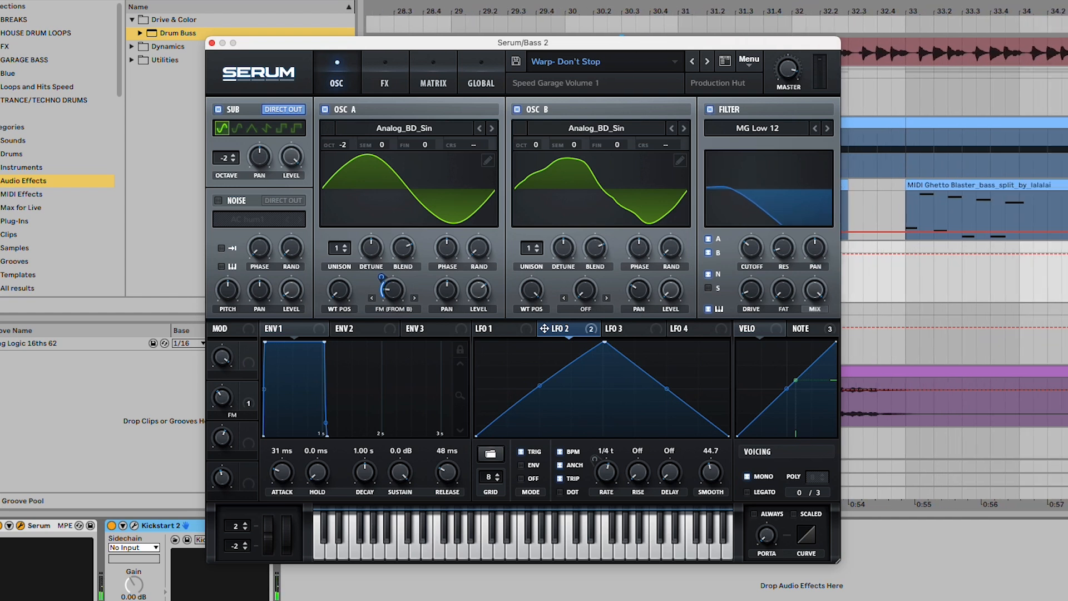
{"action": "key", "text": "space"}
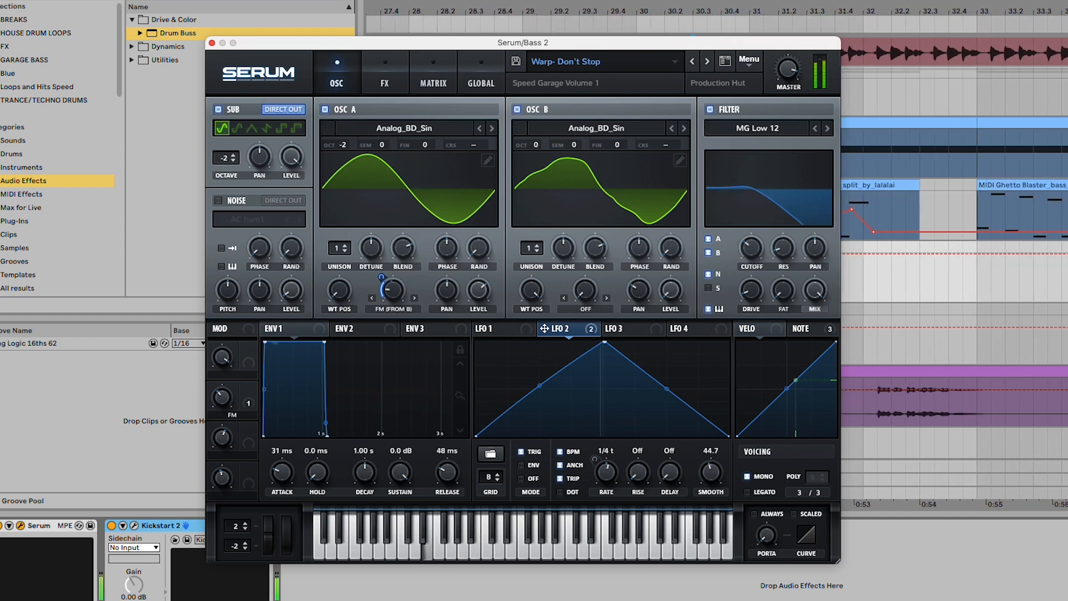
{"action": "key", "text": "space"}
Display the preset's effects and audition the SoftClip distortion, leaving its filter on Pre with frequency 324 and Q 1.2
{"action": "left_click", "coordinate": [385, 83]}
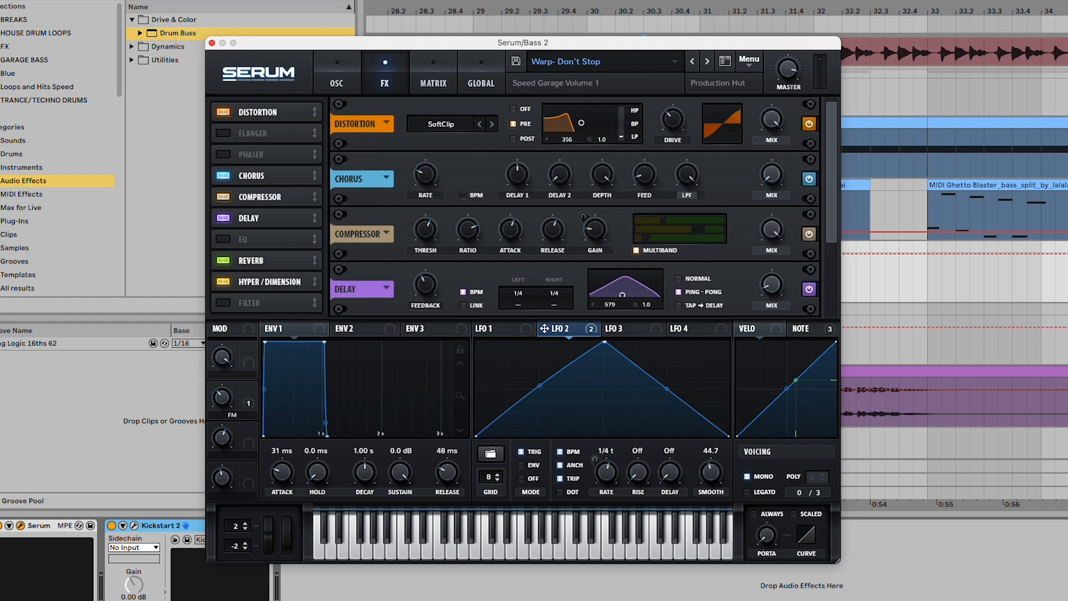
{"action": "left_click", "coordinate": [673, 119]}
{"action": "left_click", "coordinate": [514, 125]}
{"action": "left_click", "coordinate": [514, 109]}
{"action": "key", "text": "space"}
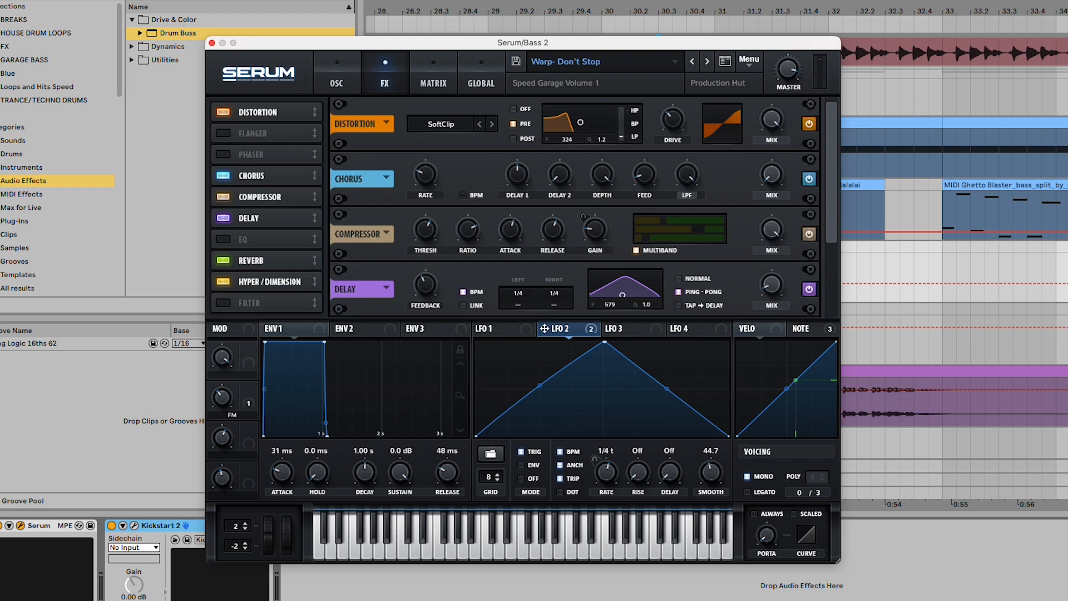
Switch off the Chorus effect and audition the Compressor's Multiband mode
{"action": "left_click", "coordinate": [223, 176]}
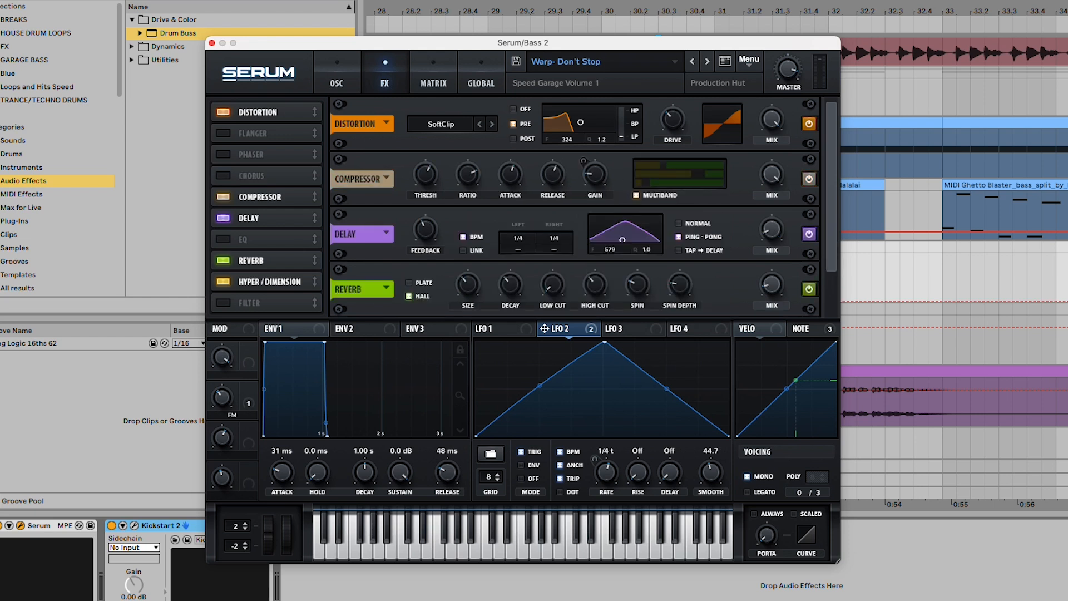
{"action": "left_click", "coordinate": [636, 195]}
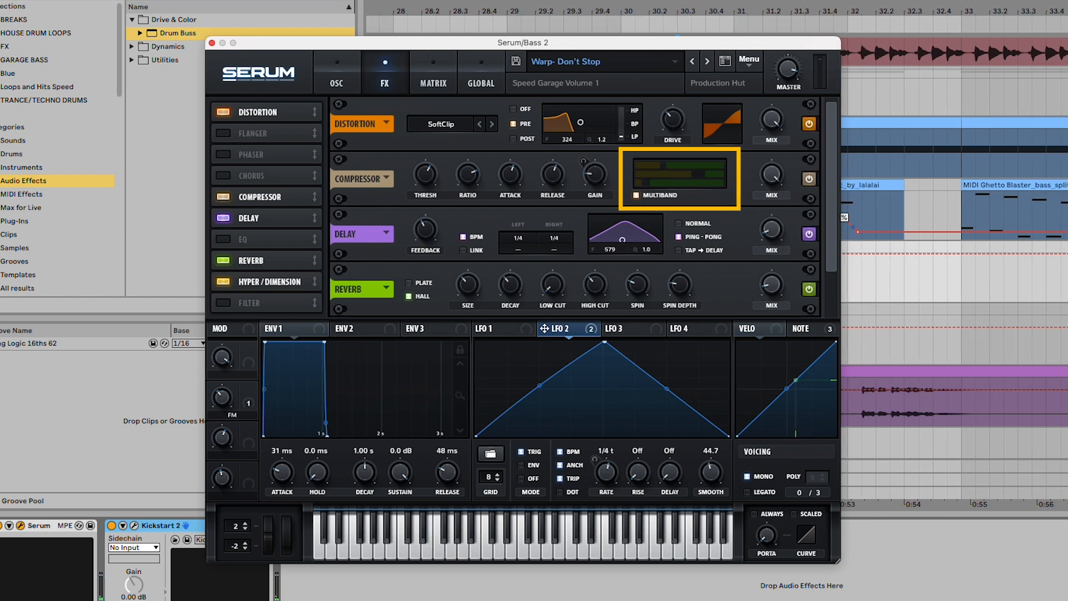
{"action": "key", "text": "space"}
{"action": "key", "text": "space"}
Audition the bass with the Delay and Reverb effects each bypassed in turn, leaving both active and playback stopped
{"action": "key", "text": "space"}
{"action": "left_click", "coordinate": [809, 234]}
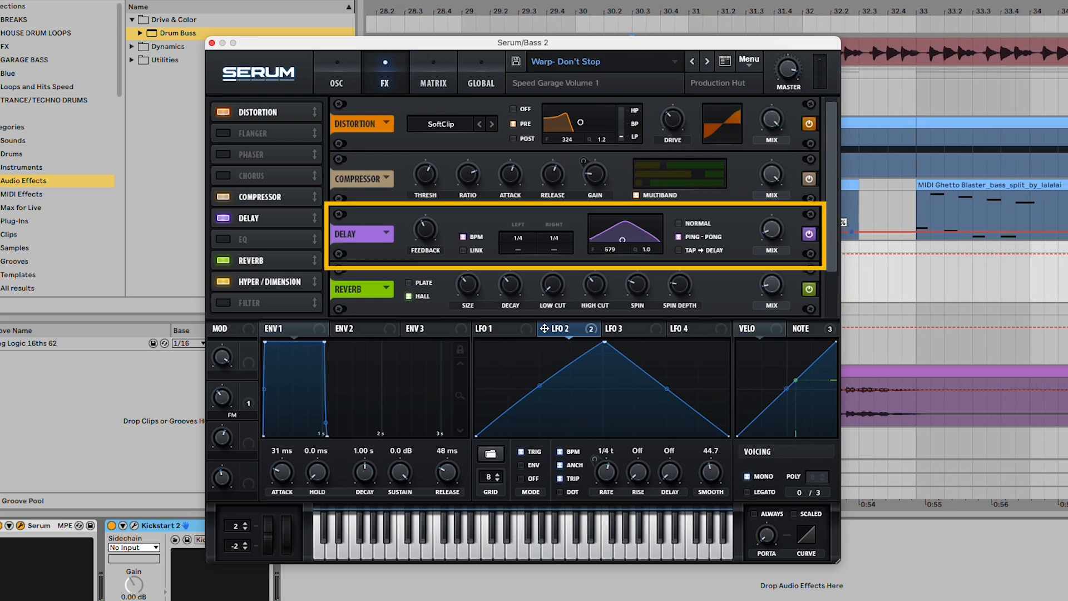
{"action": "scroll", "coordinate": [771, 278], "scroll_direction": "down", "scroll_amount": 2}
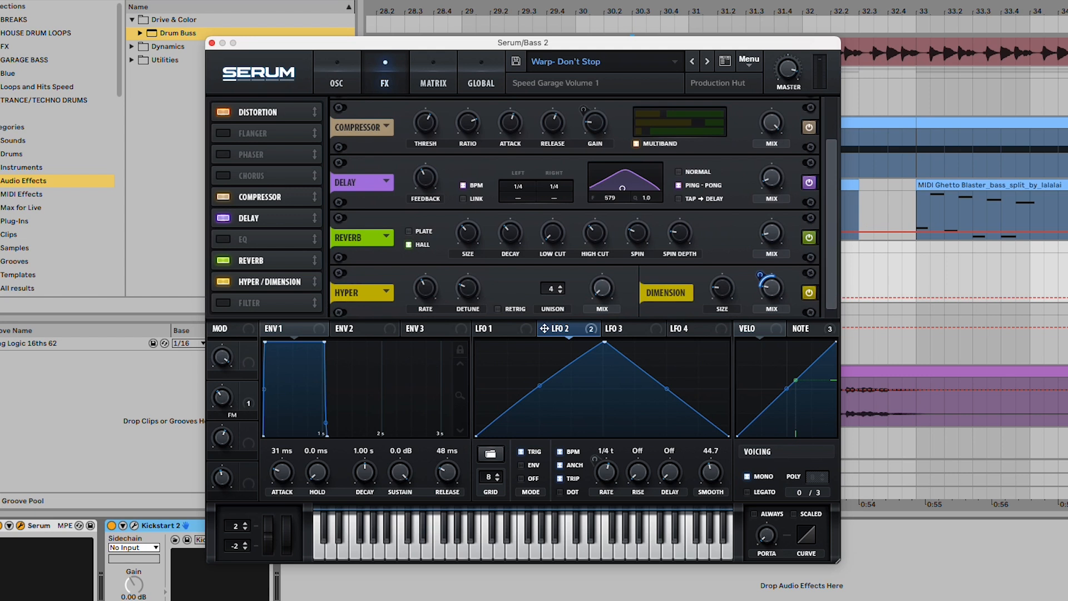
{"action": "key", "text": "space"}
{"action": "left_click", "coordinate": [809, 238]}
{"action": "key", "text": "space"}
{"action": "left_click", "coordinate": [809, 237]}
{"action": "key", "text": "space"}
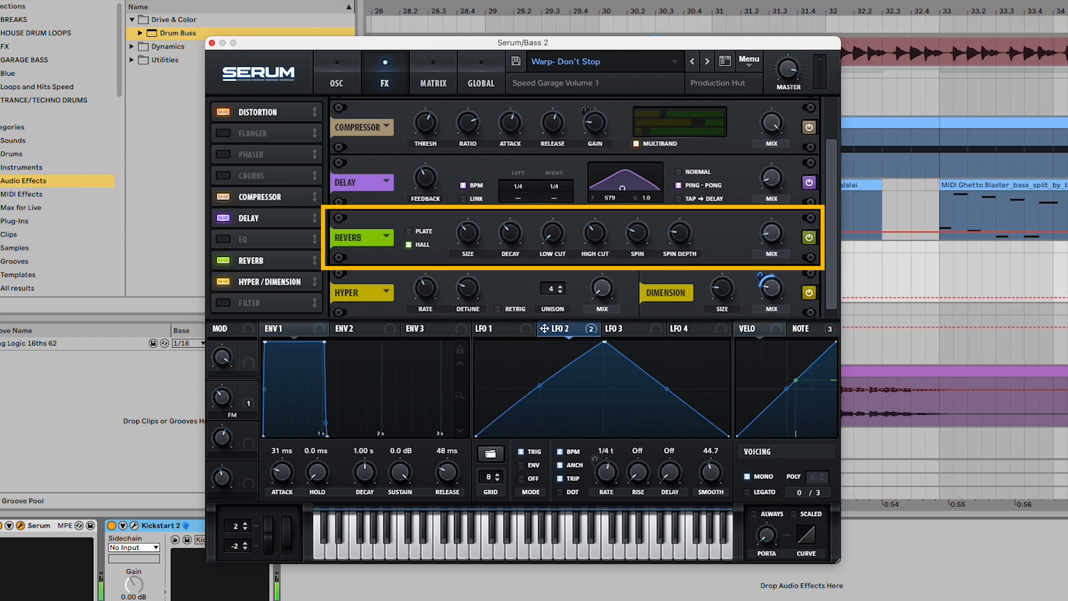
{"action": "scroll", "coordinate": [810, 238], "scroll_direction": "down", "scroll_amount": 1}
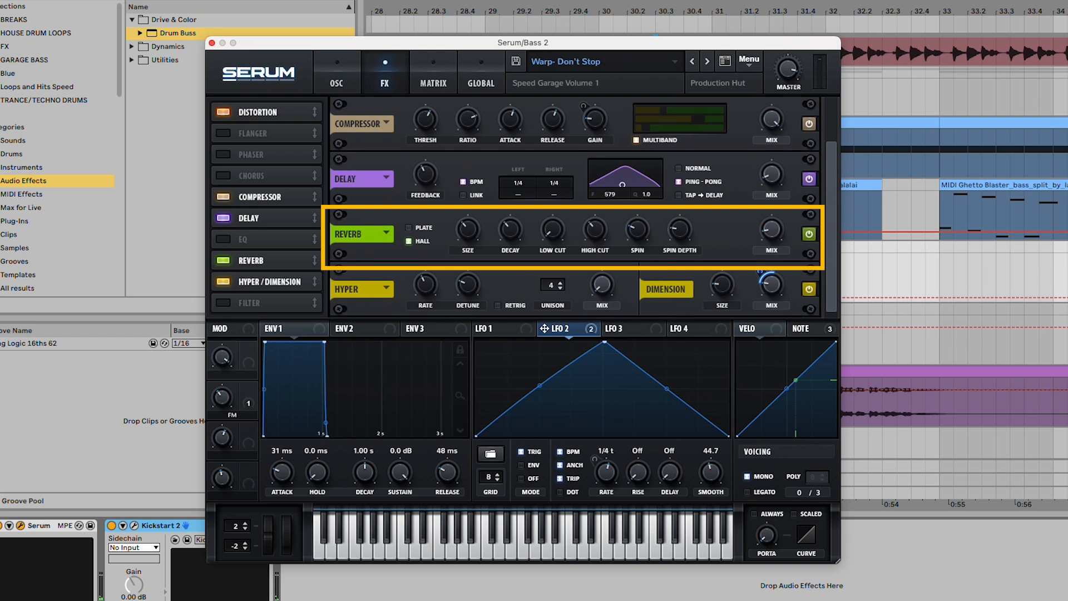
{"action": "key", "text": "space"}
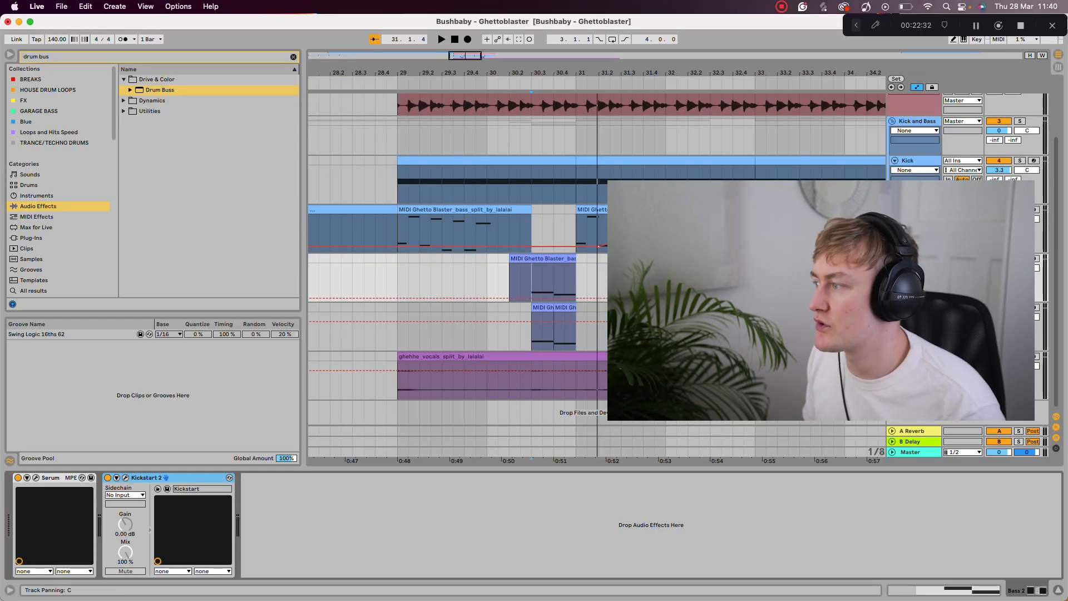
Play the arrangement from bar 32 on the vocal track briefly, ending with playback stopped
{"action": "left_click", "coordinate": [667, 381]}
{"action": "key", "text": "space"}
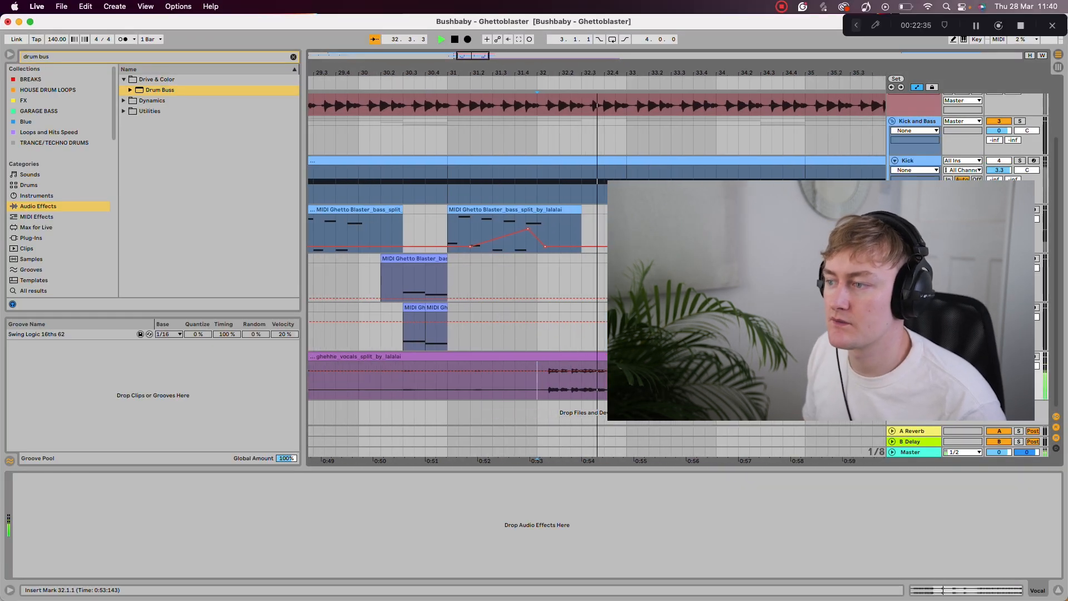
{"action": "key", "text": "space"}
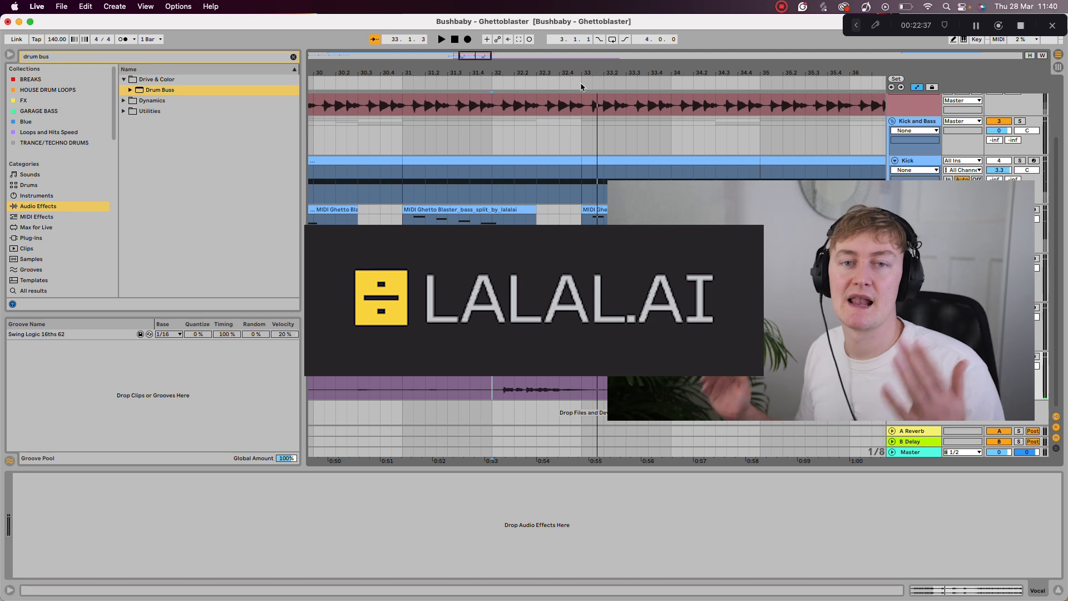